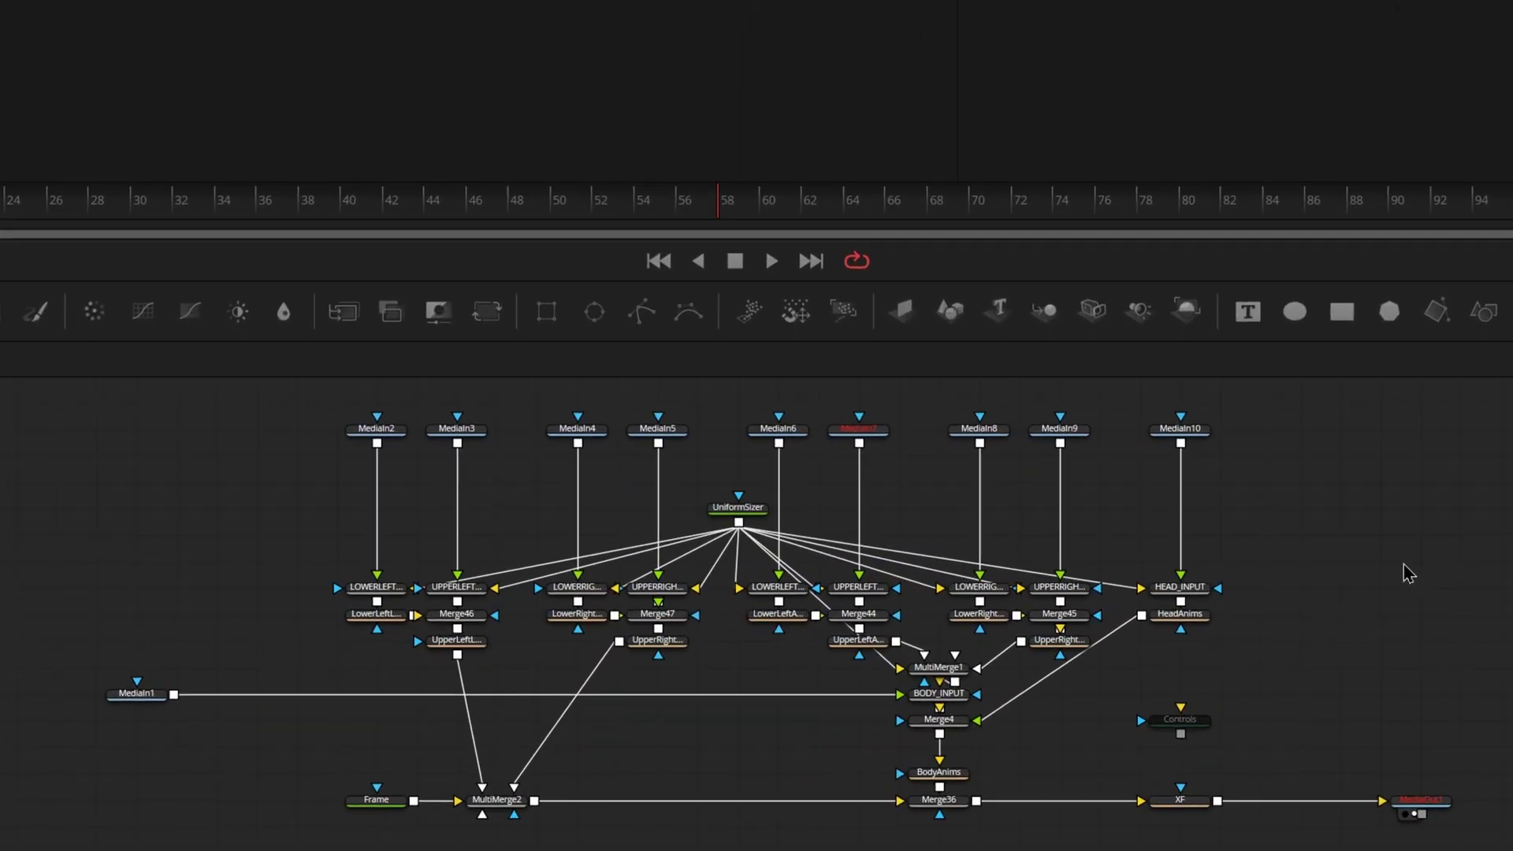
# Box-select the UniformSizer, BodyAnims, XF and other nodes beneath the MediaIn row.
pyautogui.moveTo(289, 504); pyautogui.dragTo(1232, 841)
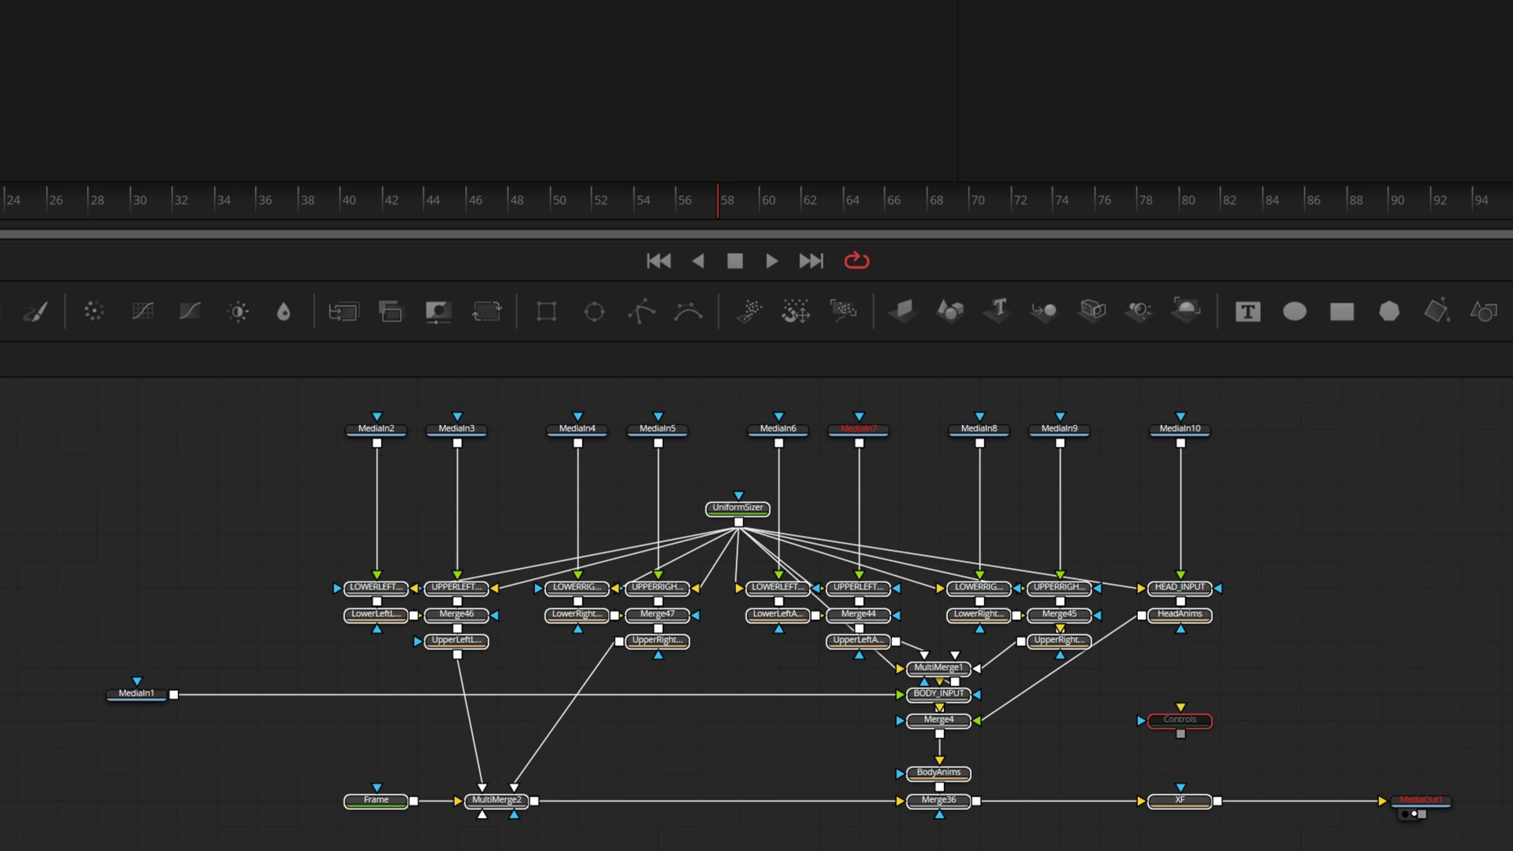
# Run Workspace > Scripts > FusionPixelStudio > The New Macro Creator to create MacroTool1.
pyautogui.click(406, 18)
pyautogui.moveTo(447, 401)
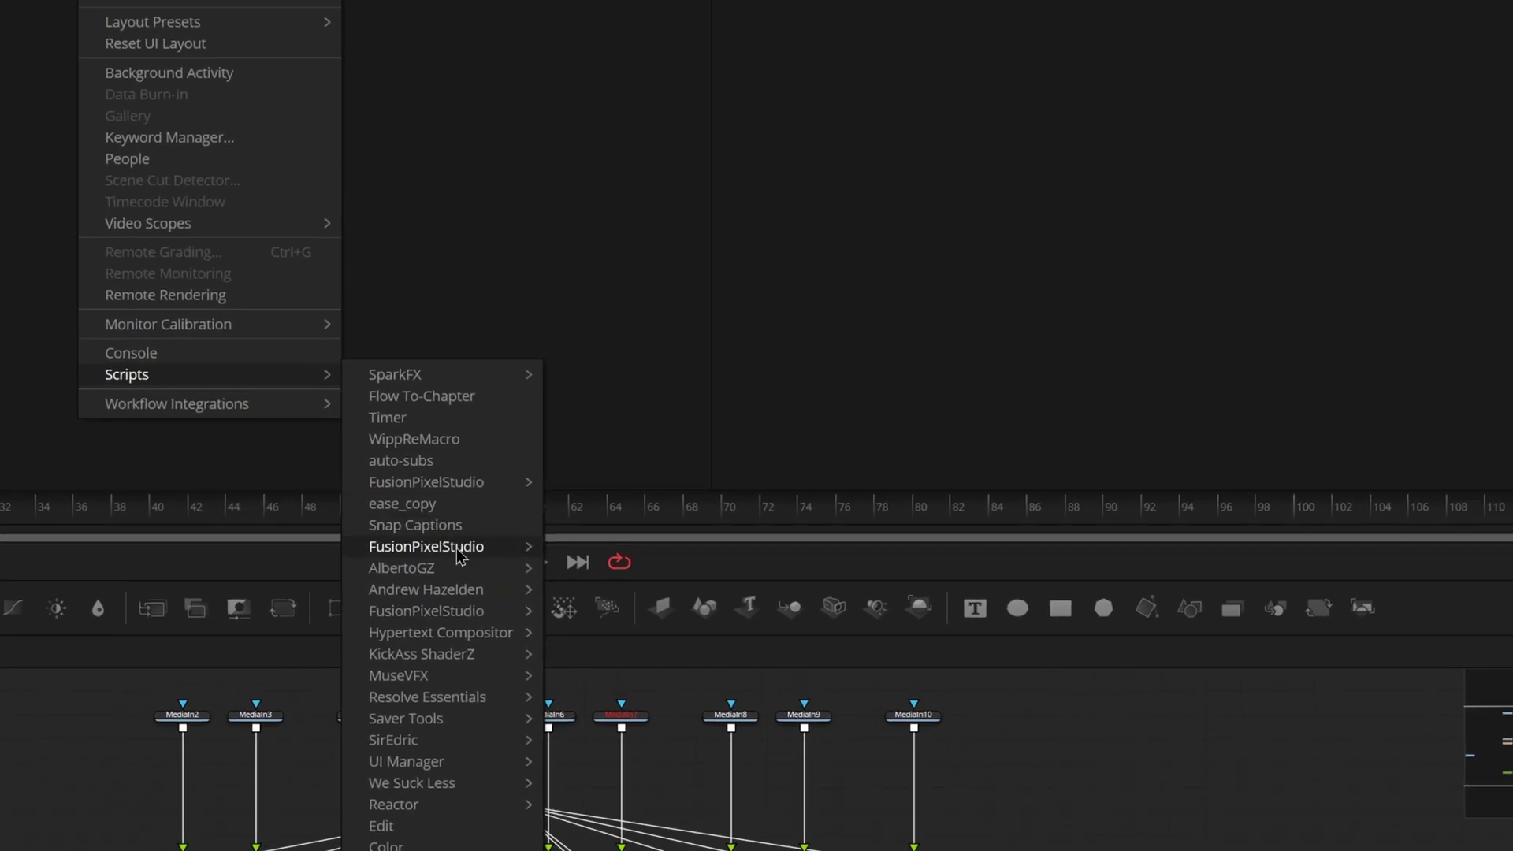
pyautogui.moveTo(608, 497)
pyautogui.moveTo(646, 546)
pyautogui.click(819, 590)
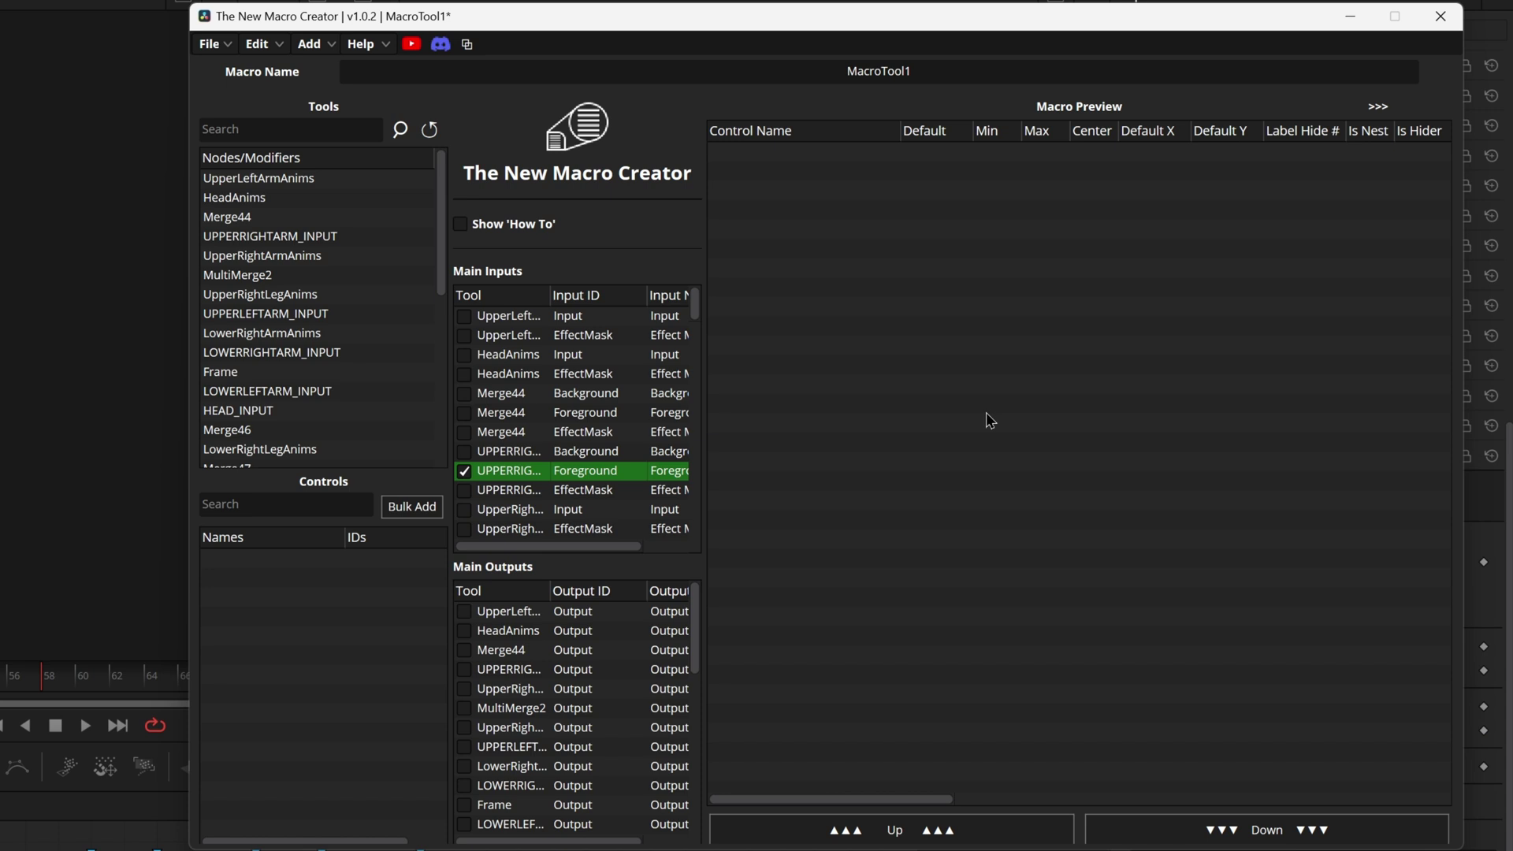
pyautogui.click(310, 44)
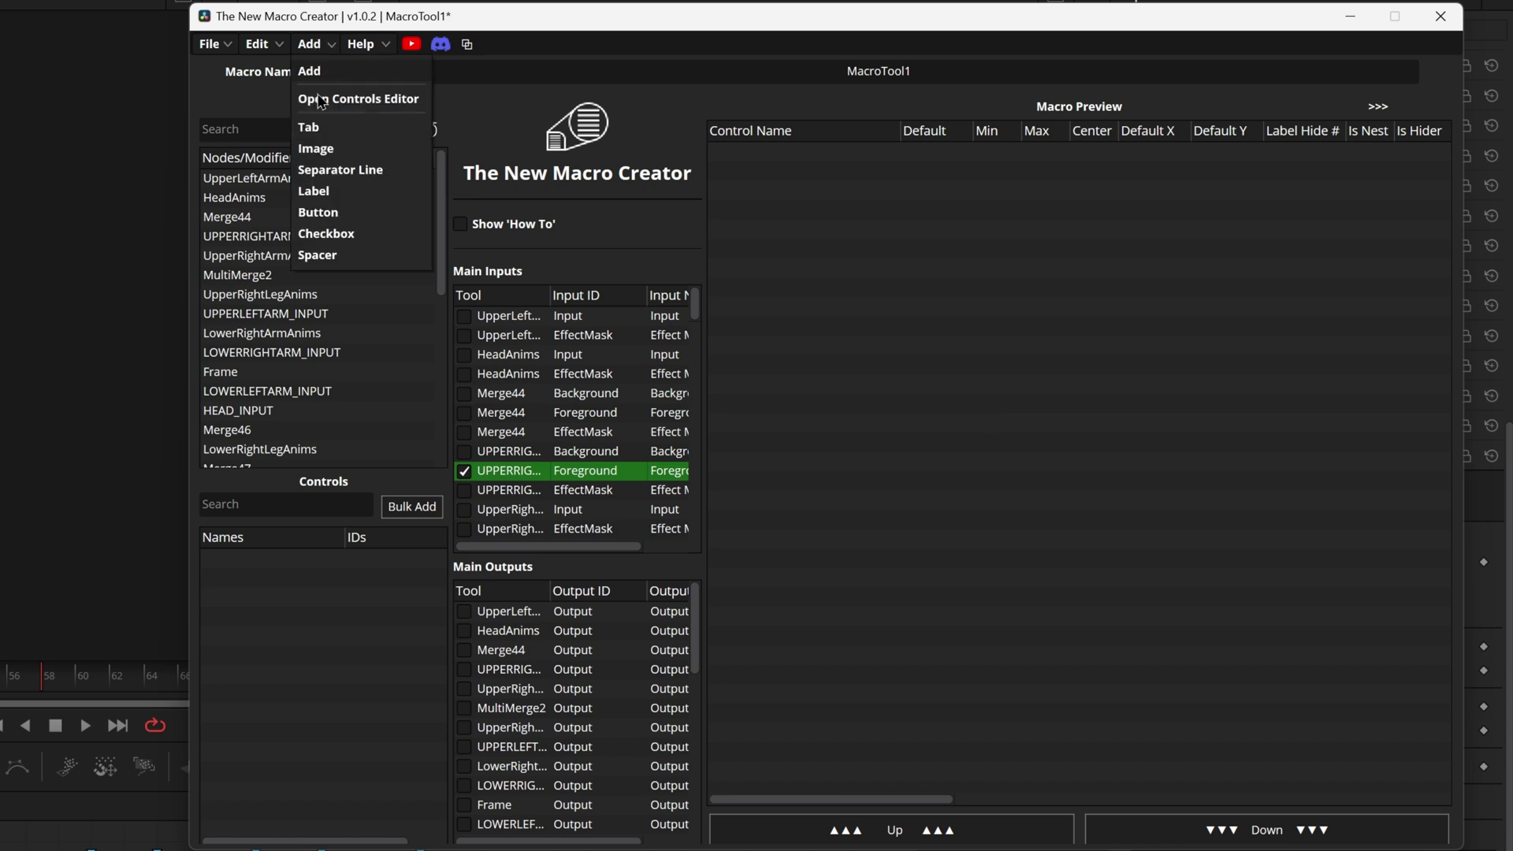
pyautogui.click(357, 107)
pyautogui.moveTo(197, 372); pyautogui.dragTo(187, 279)
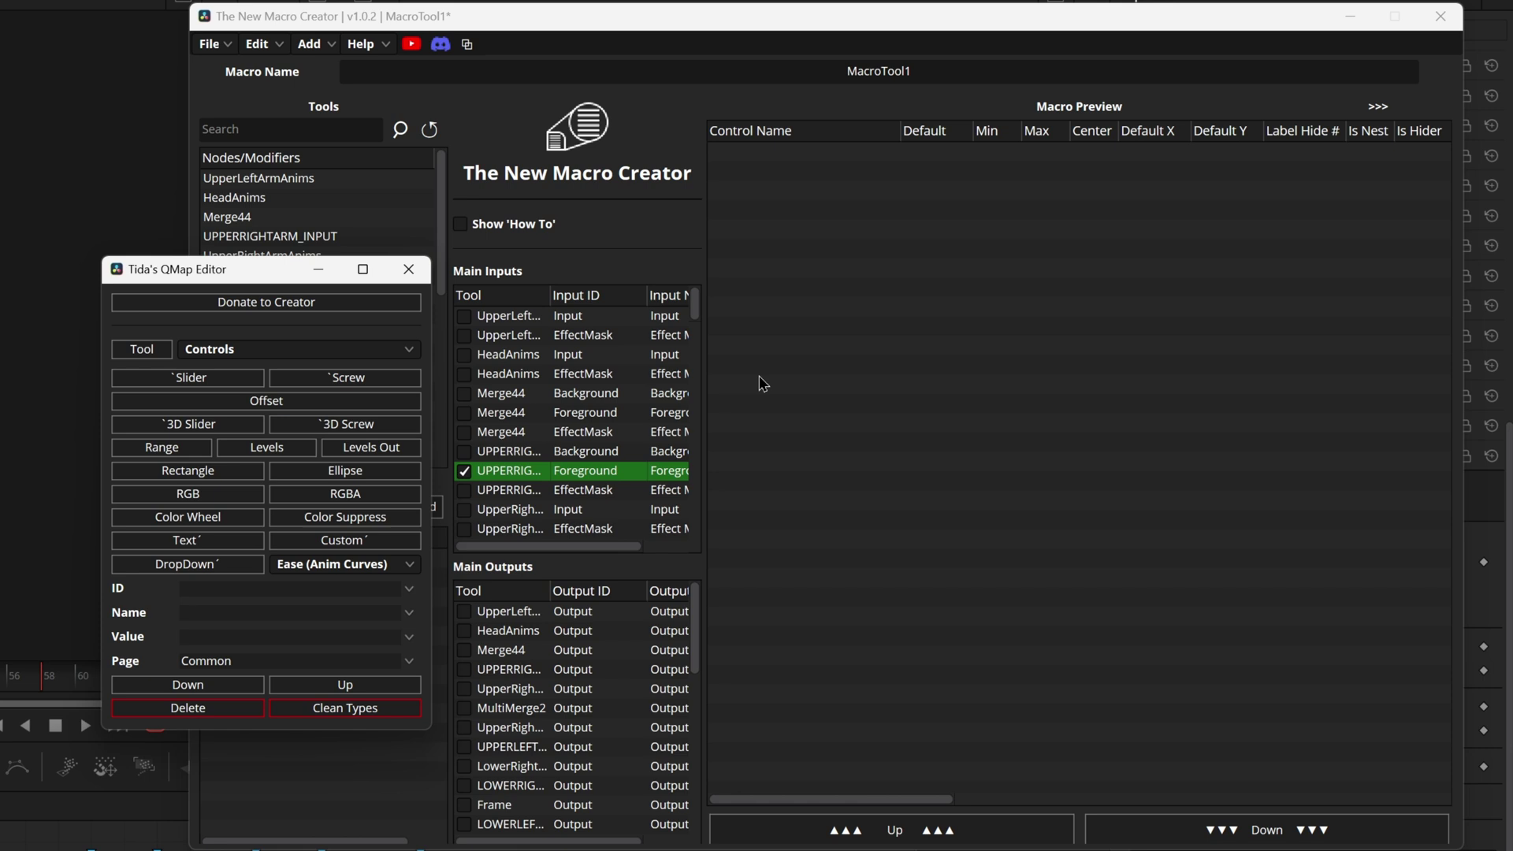
pyautogui.click(308, 44)
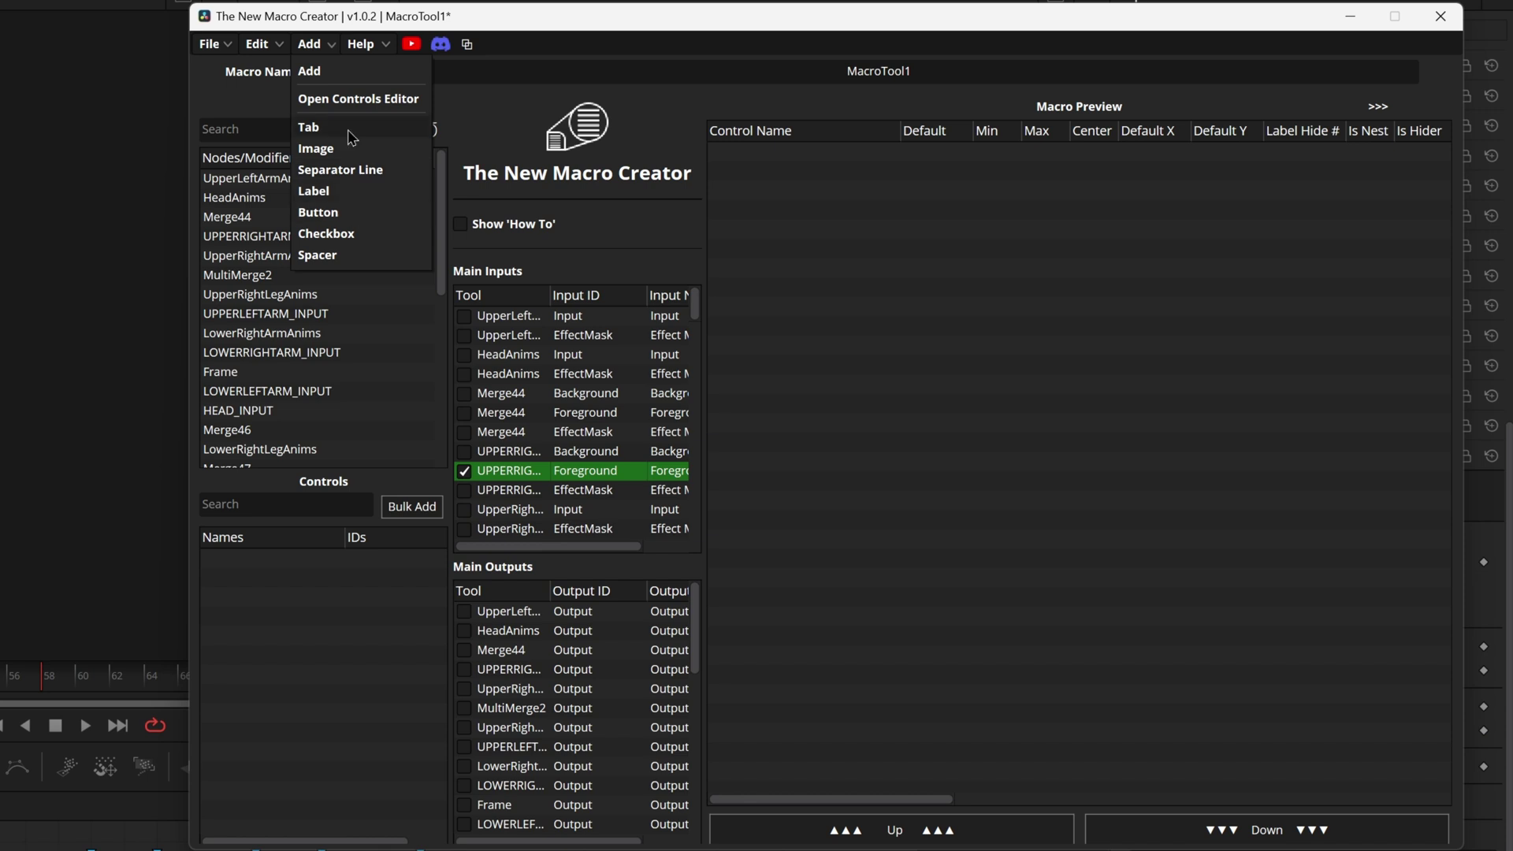
pyautogui.click(698, 80)
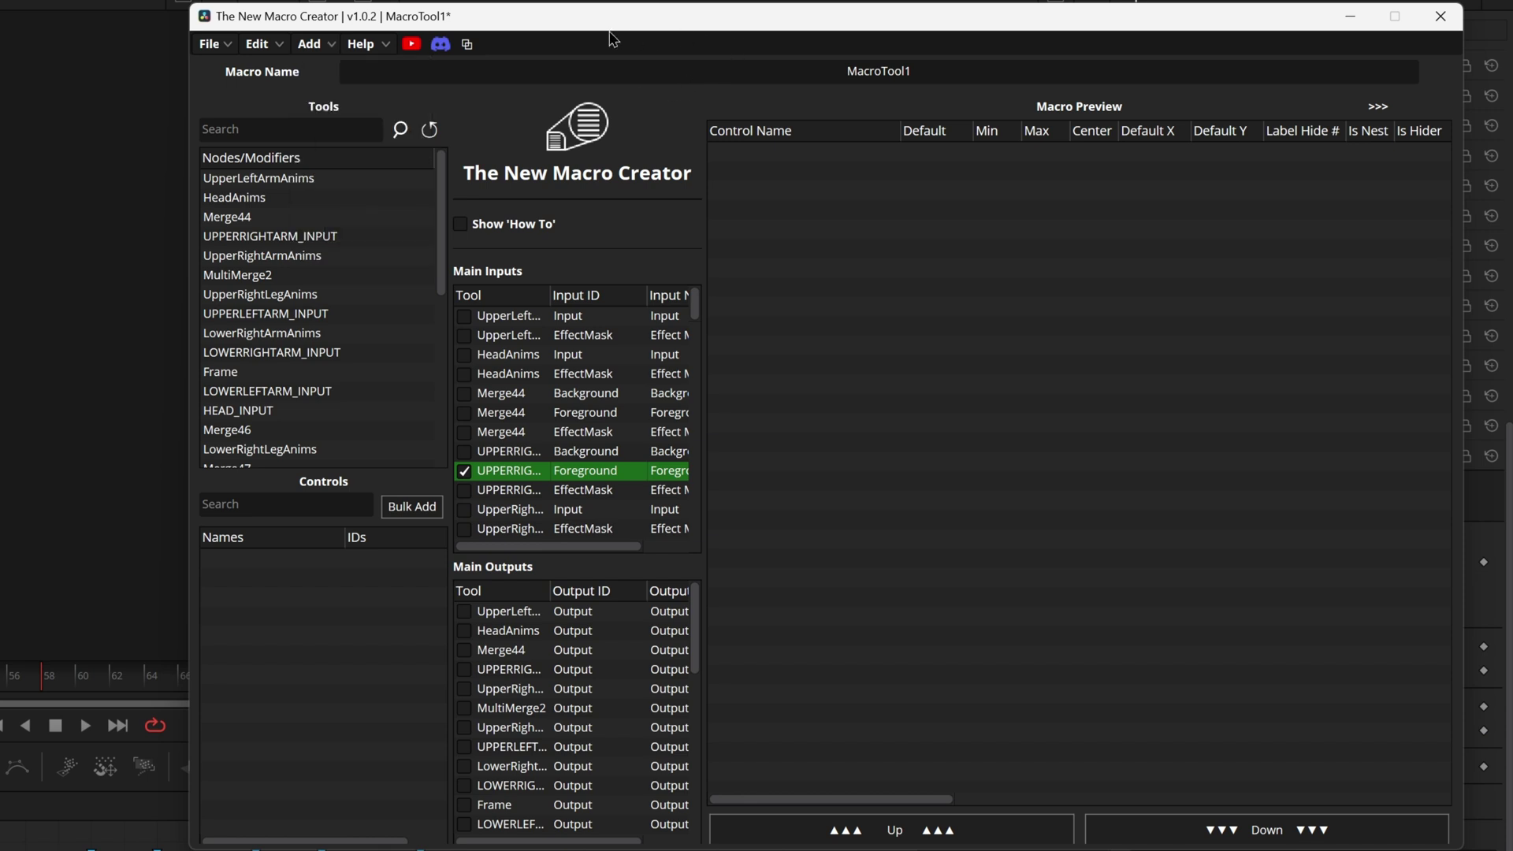
pyautogui.moveTo(696, 24); pyautogui.dragTo(190, 16)
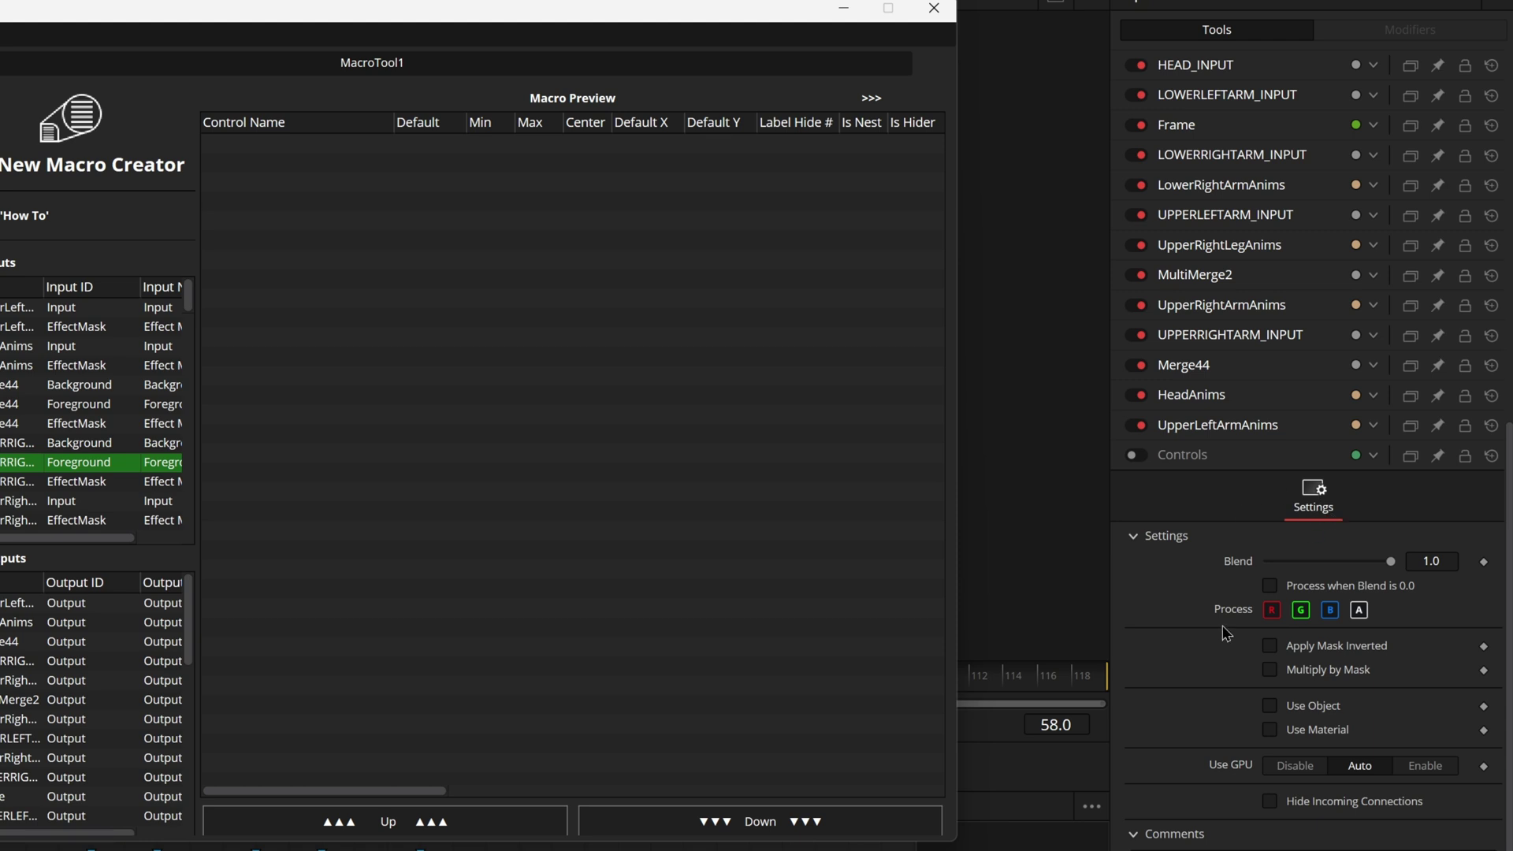
pyautogui.click(1241, 430)
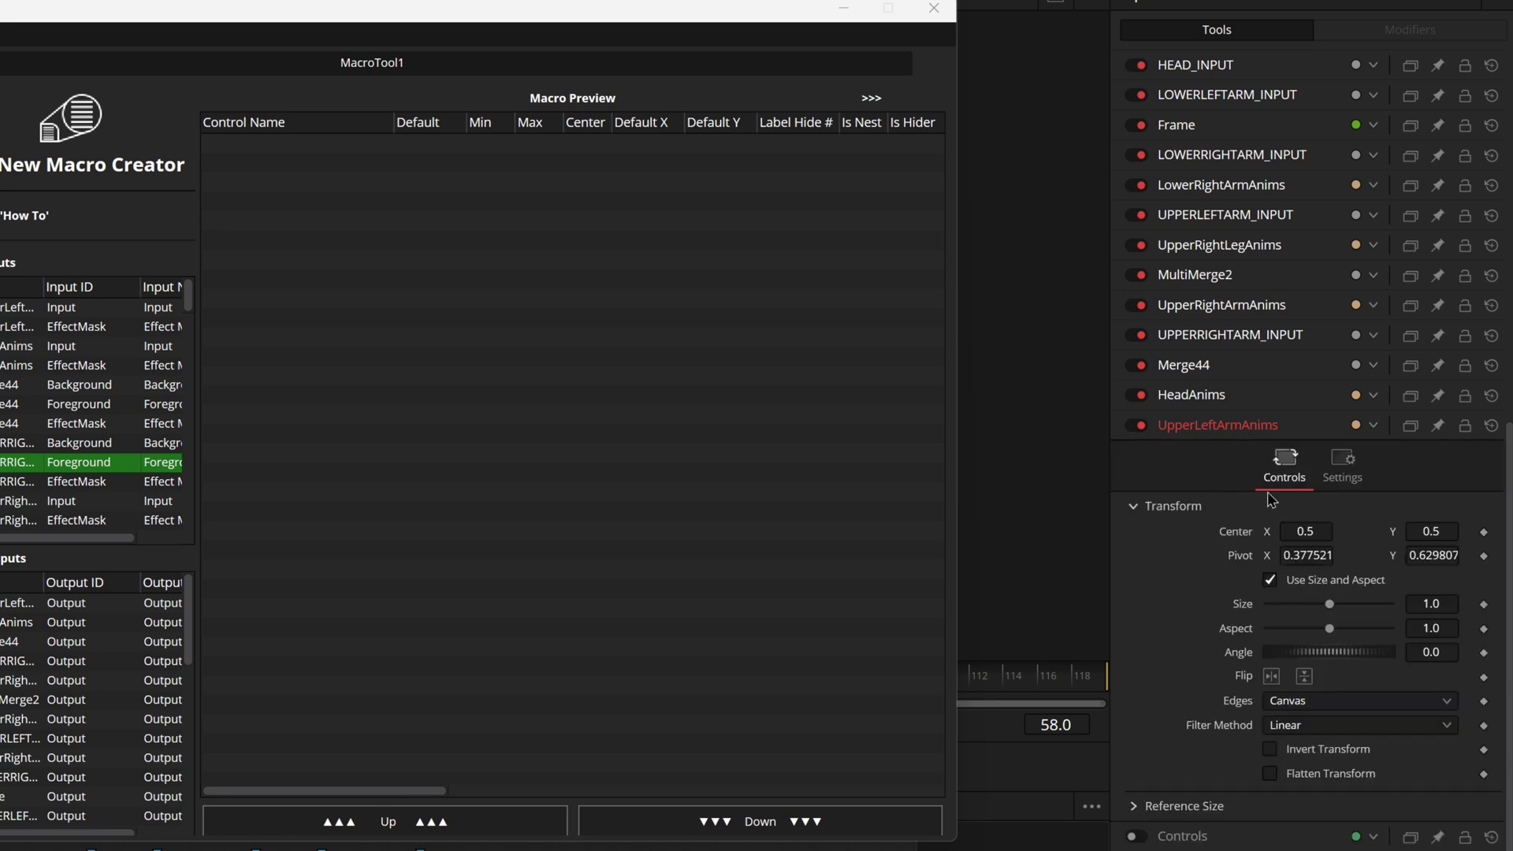
pyautogui.click(1342, 483)
pyautogui.click(1286, 477)
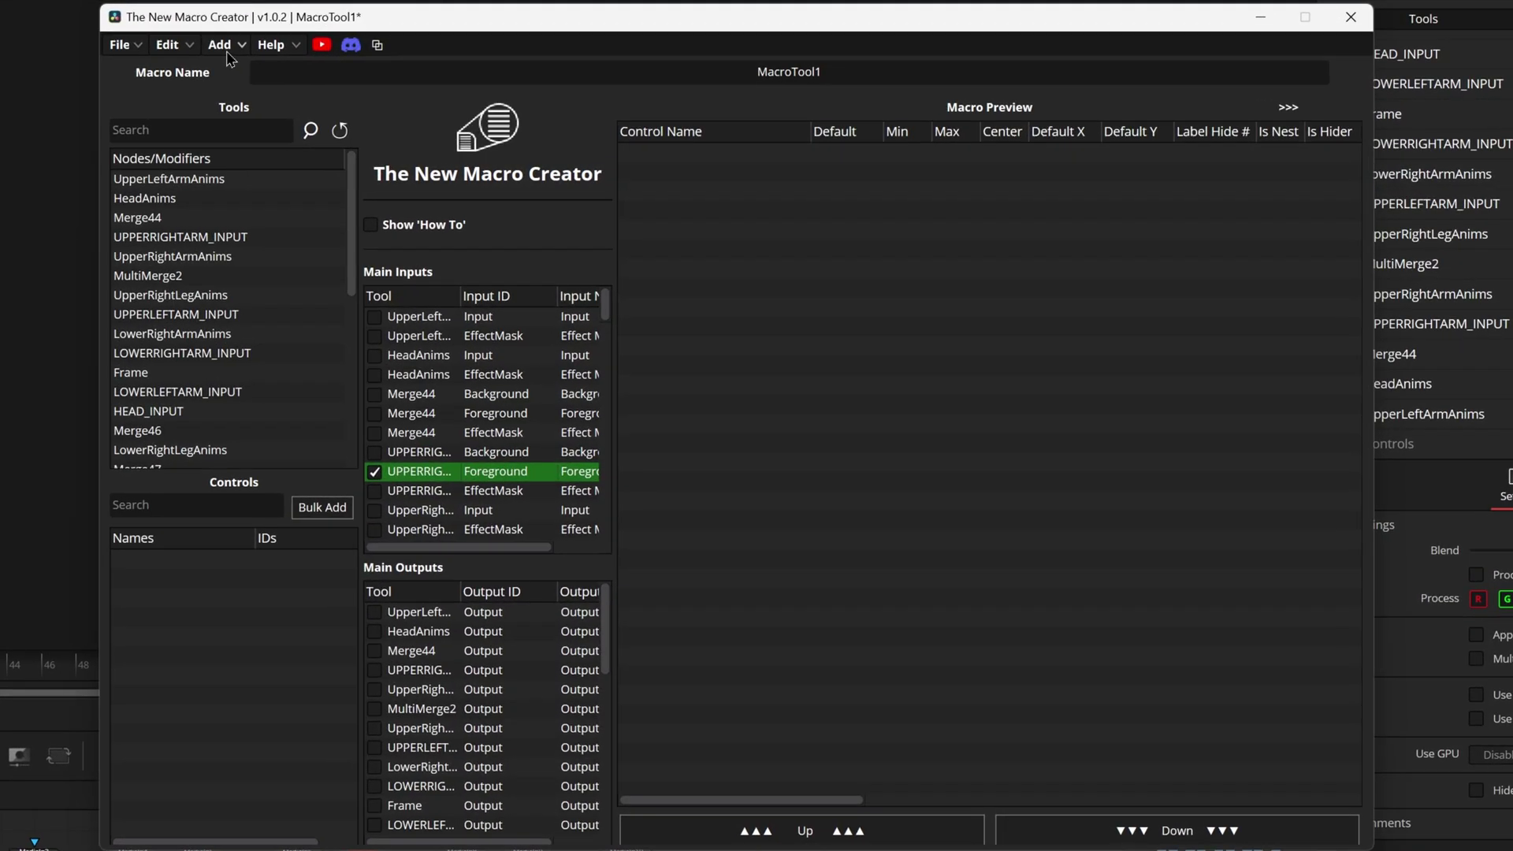
# Add a new tab named Main and give it the Chroma Keyer icon.
pyautogui.click(221, 44)
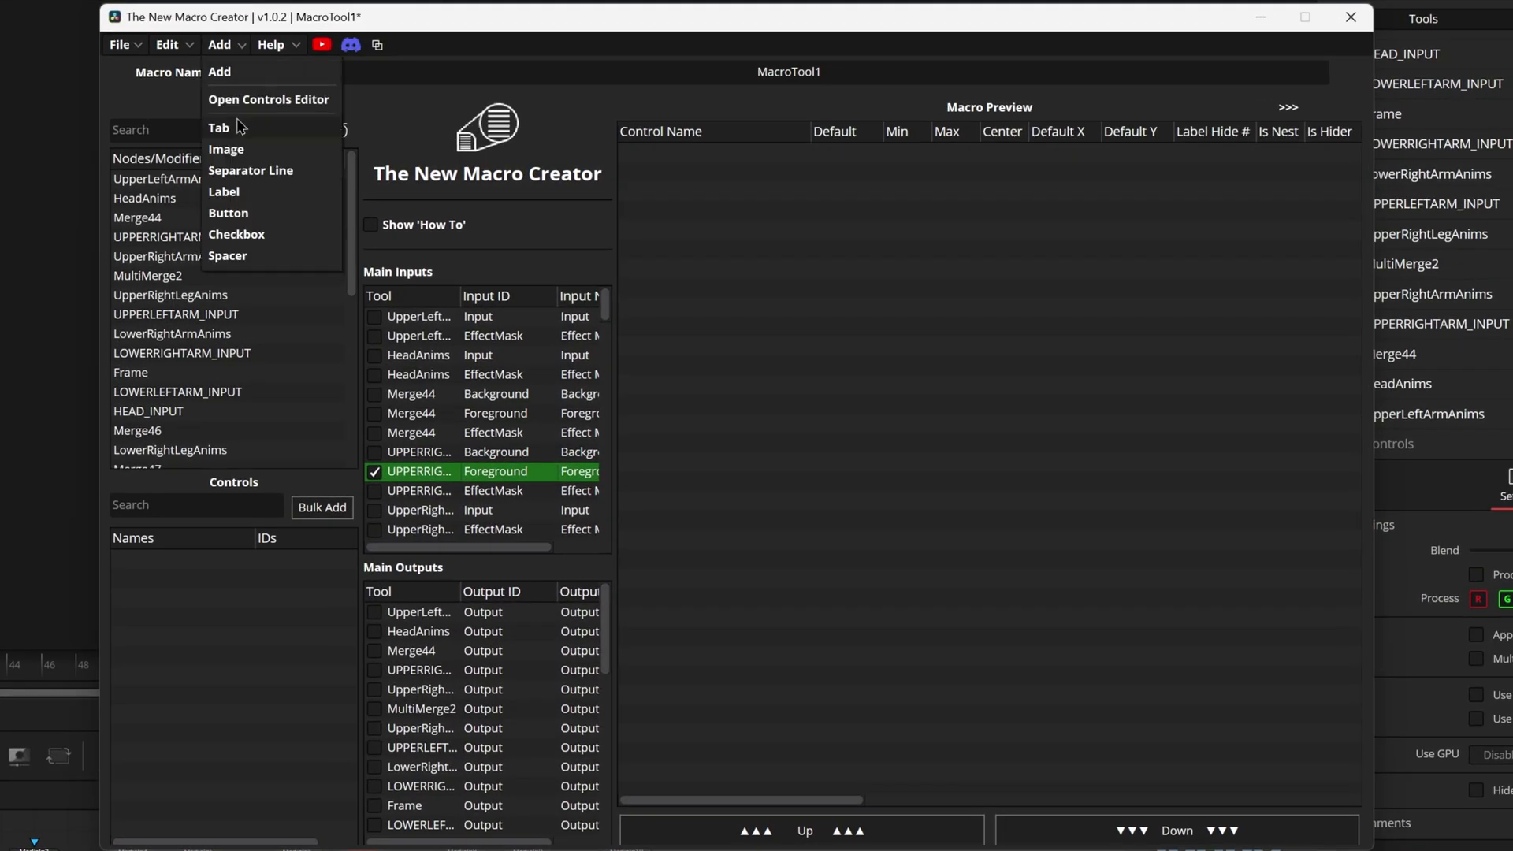
pyautogui.click(237, 126)
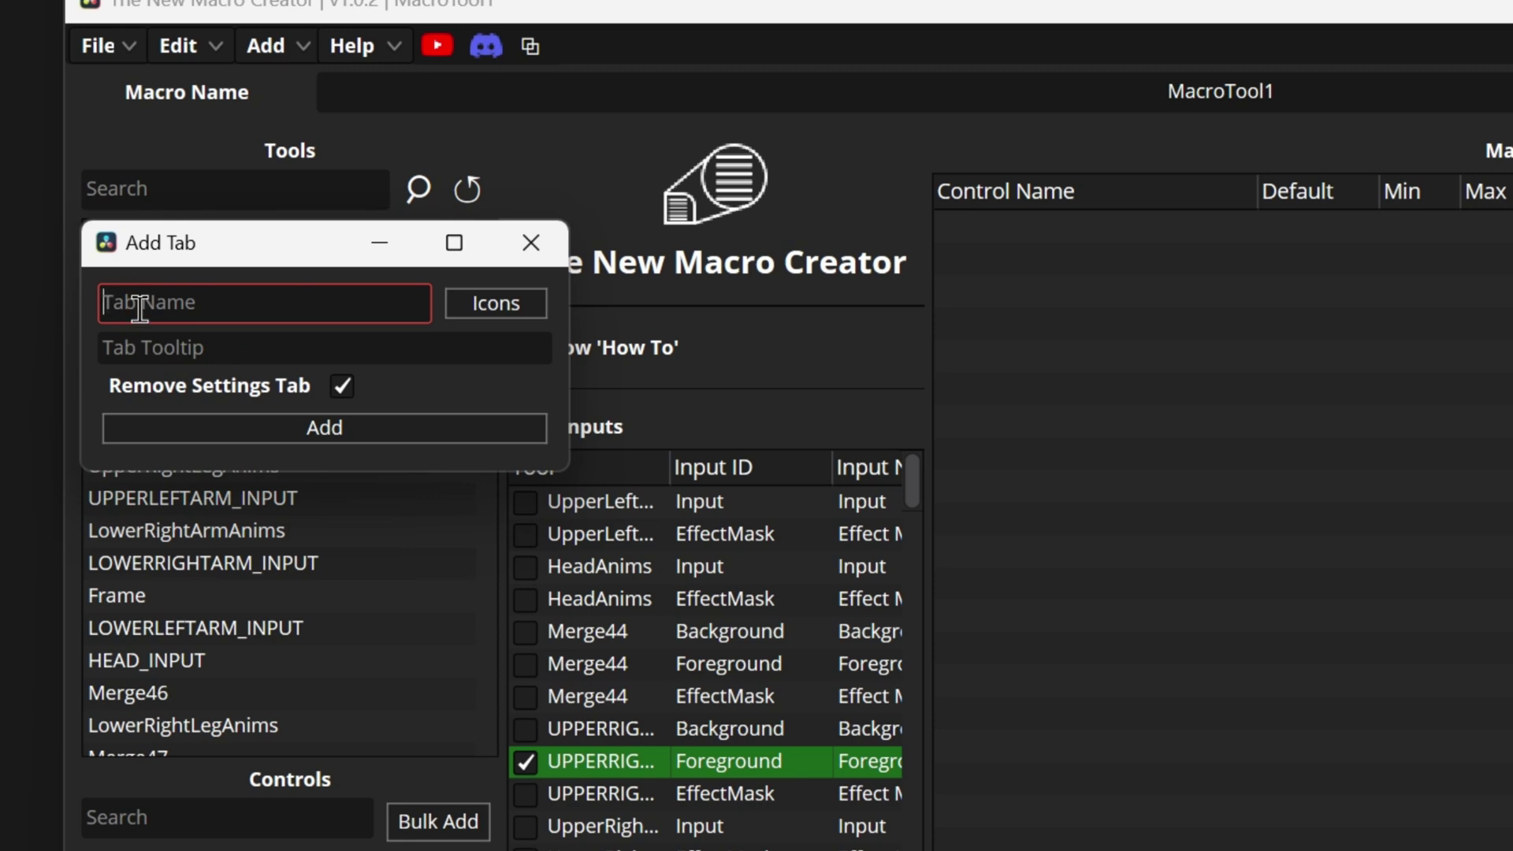
pyautogui.write('Main')
pyautogui.click(464, 390)
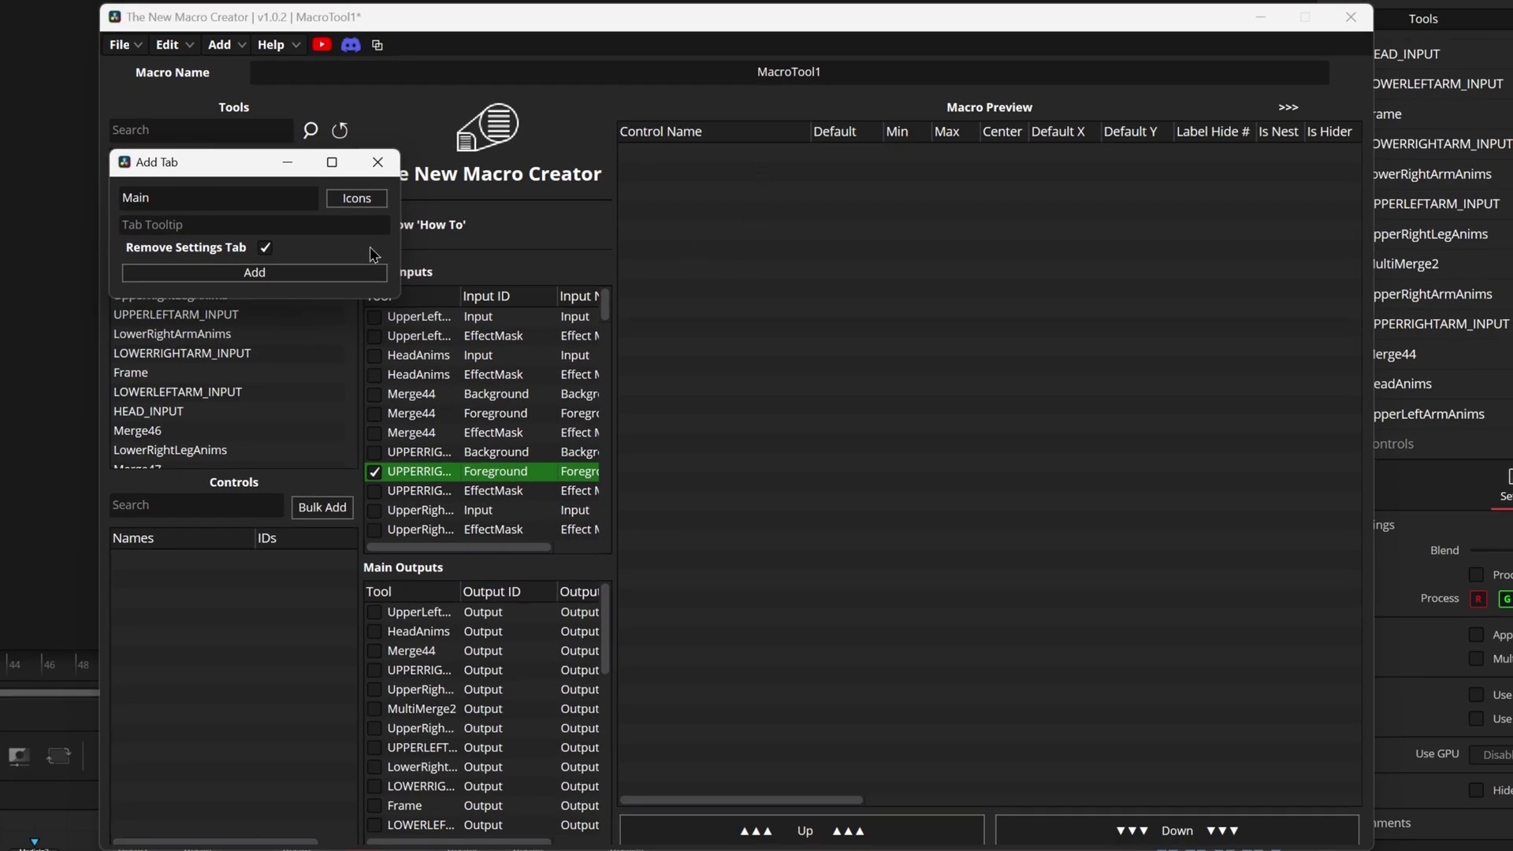
pyautogui.click(370, 206)
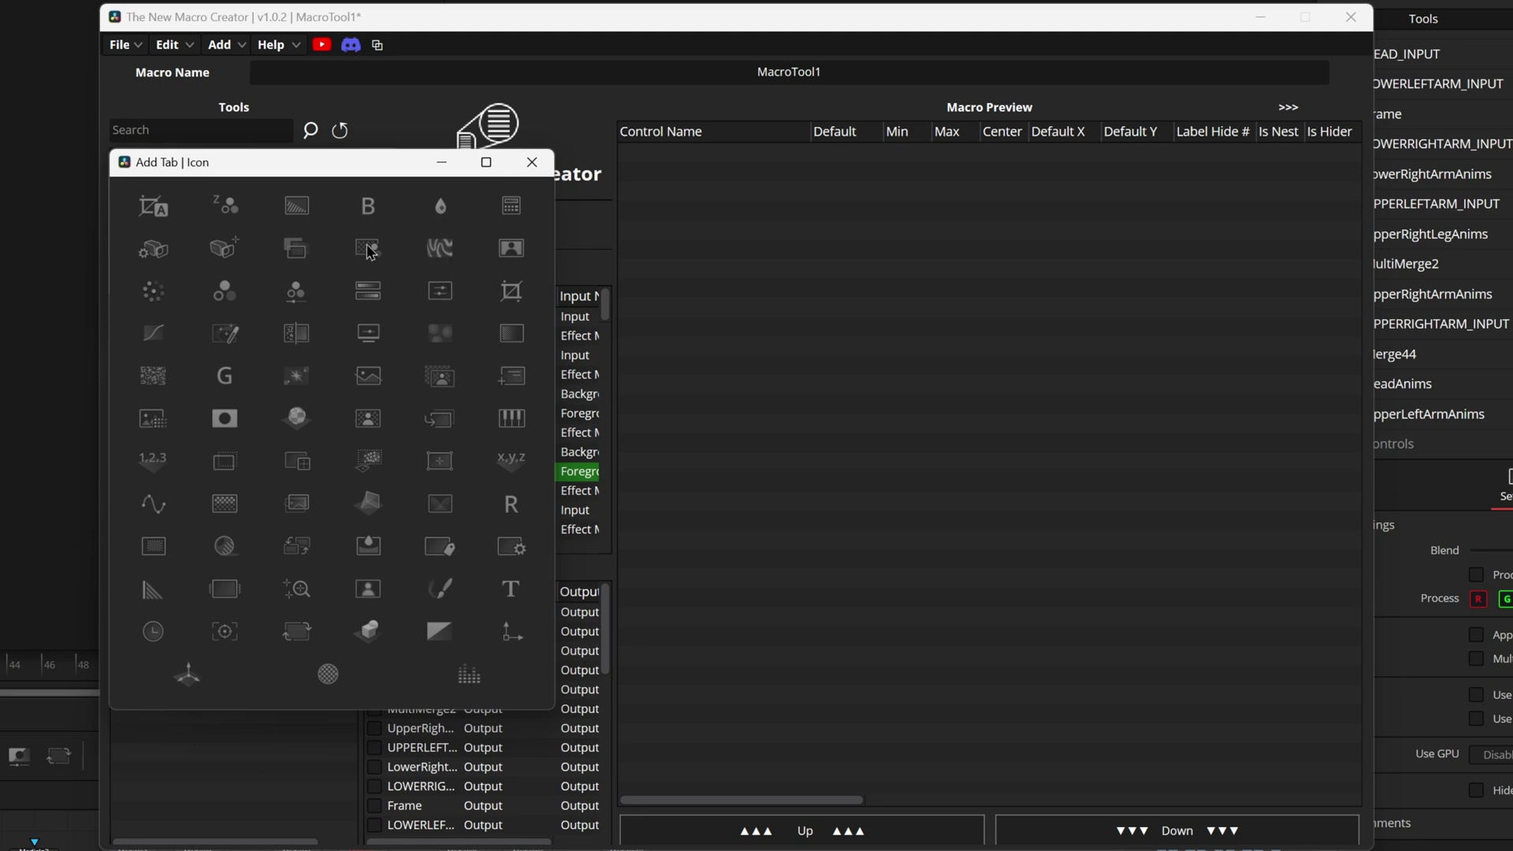
pyautogui.click(430, 234)
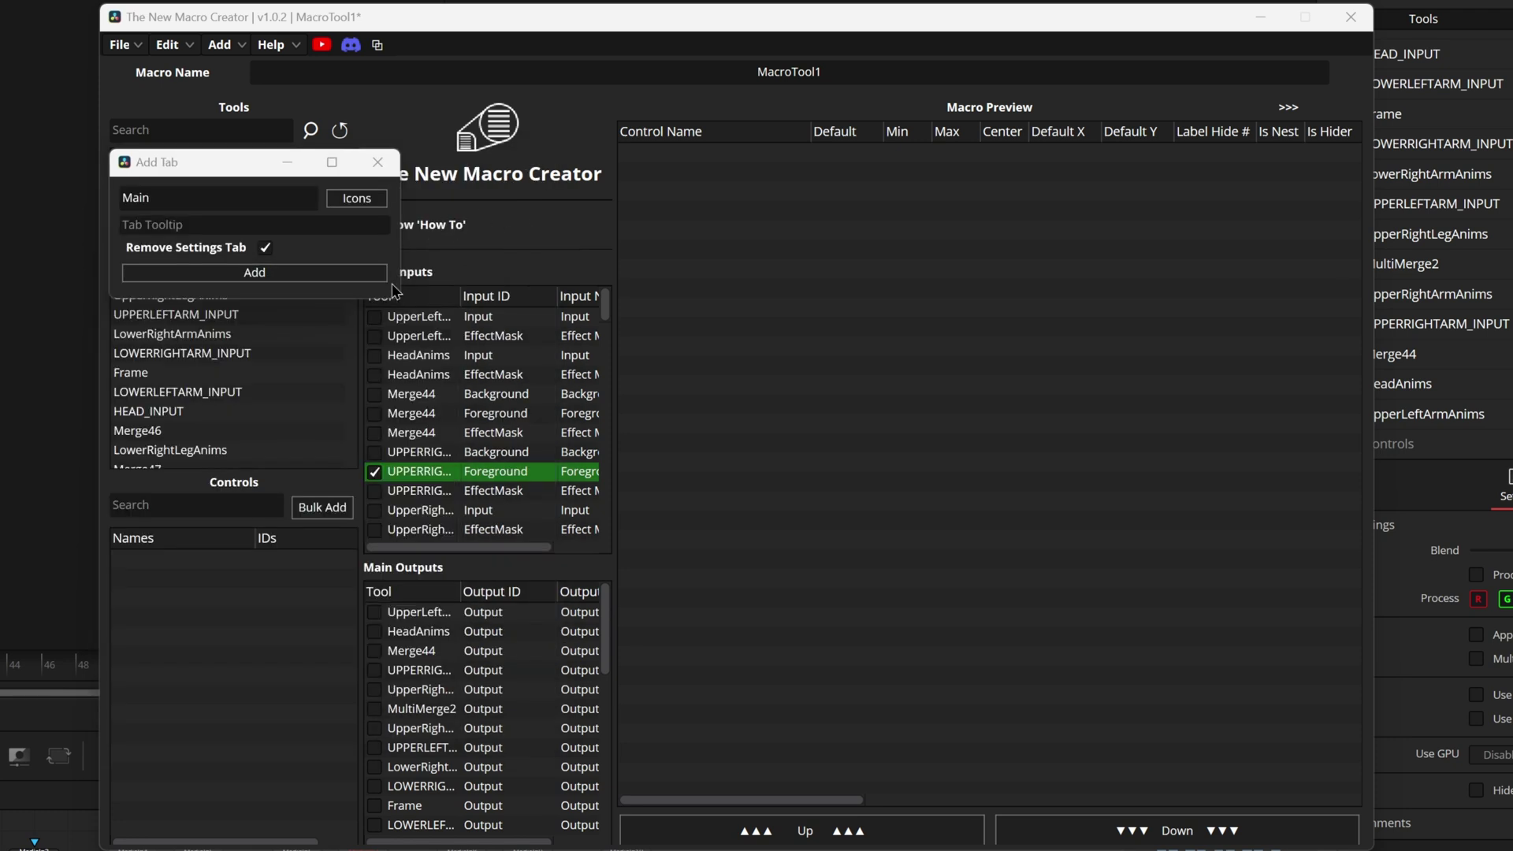
# Keep Remove Settings Tab ticked and add the Main tab to the macro.
pyautogui.click(235, 225)
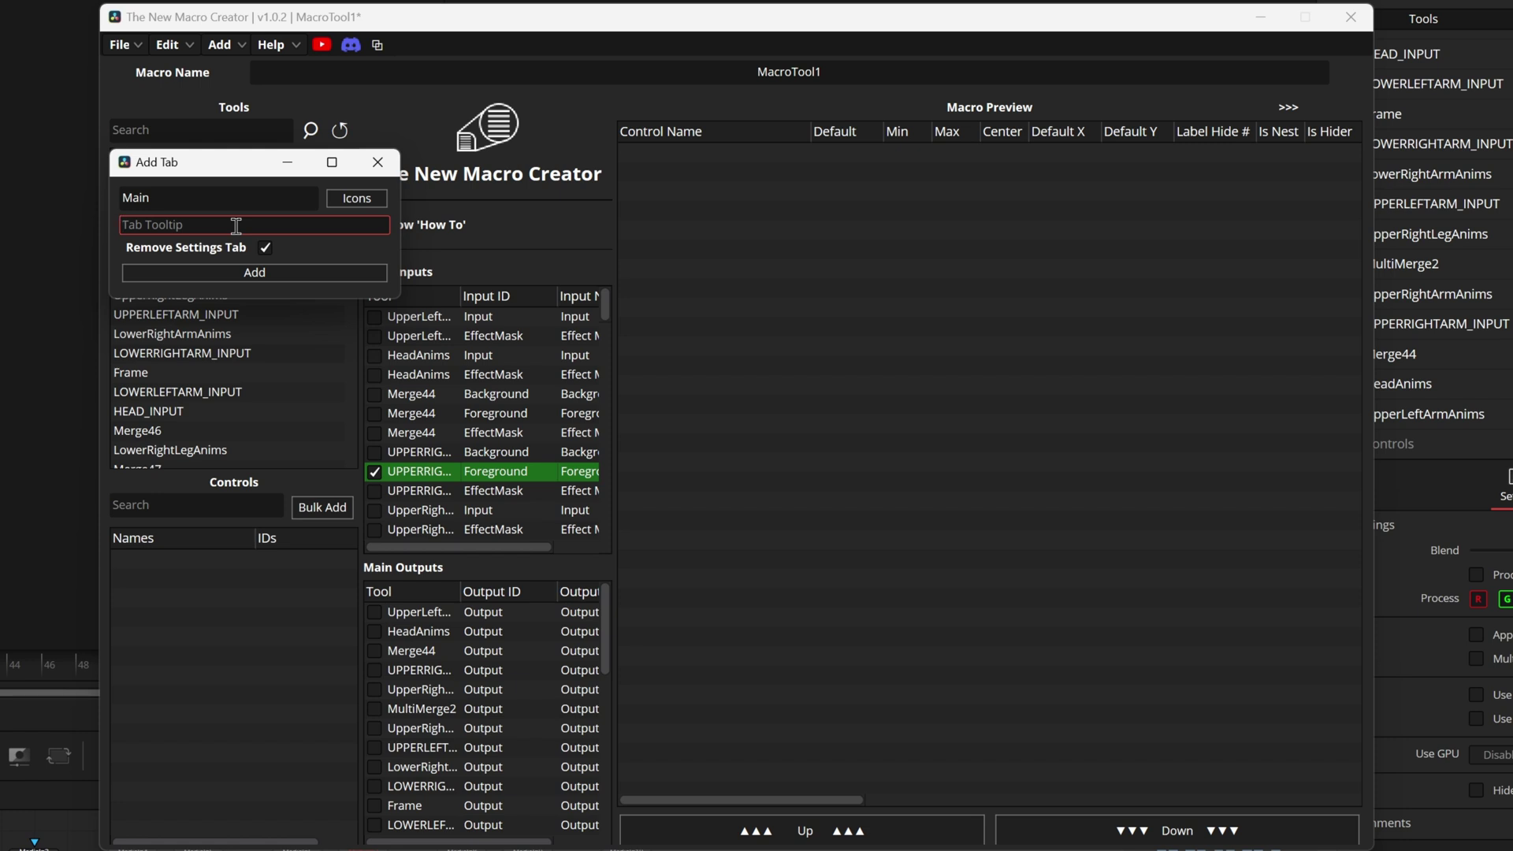
pyautogui.click(302, 251)
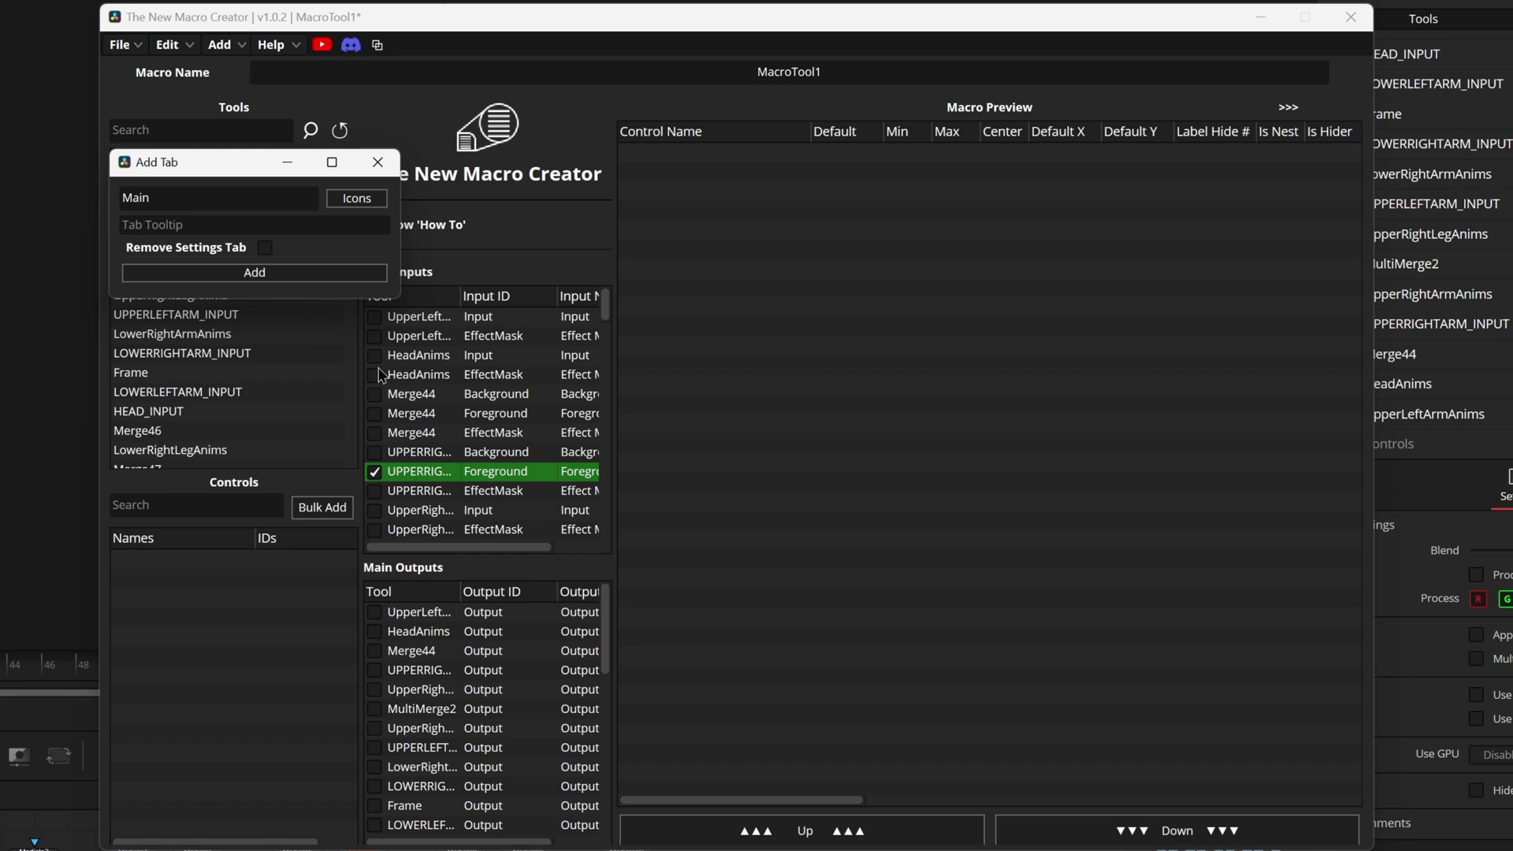
pyautogui.click(264, 249)
pyautogui.click(265, 274)
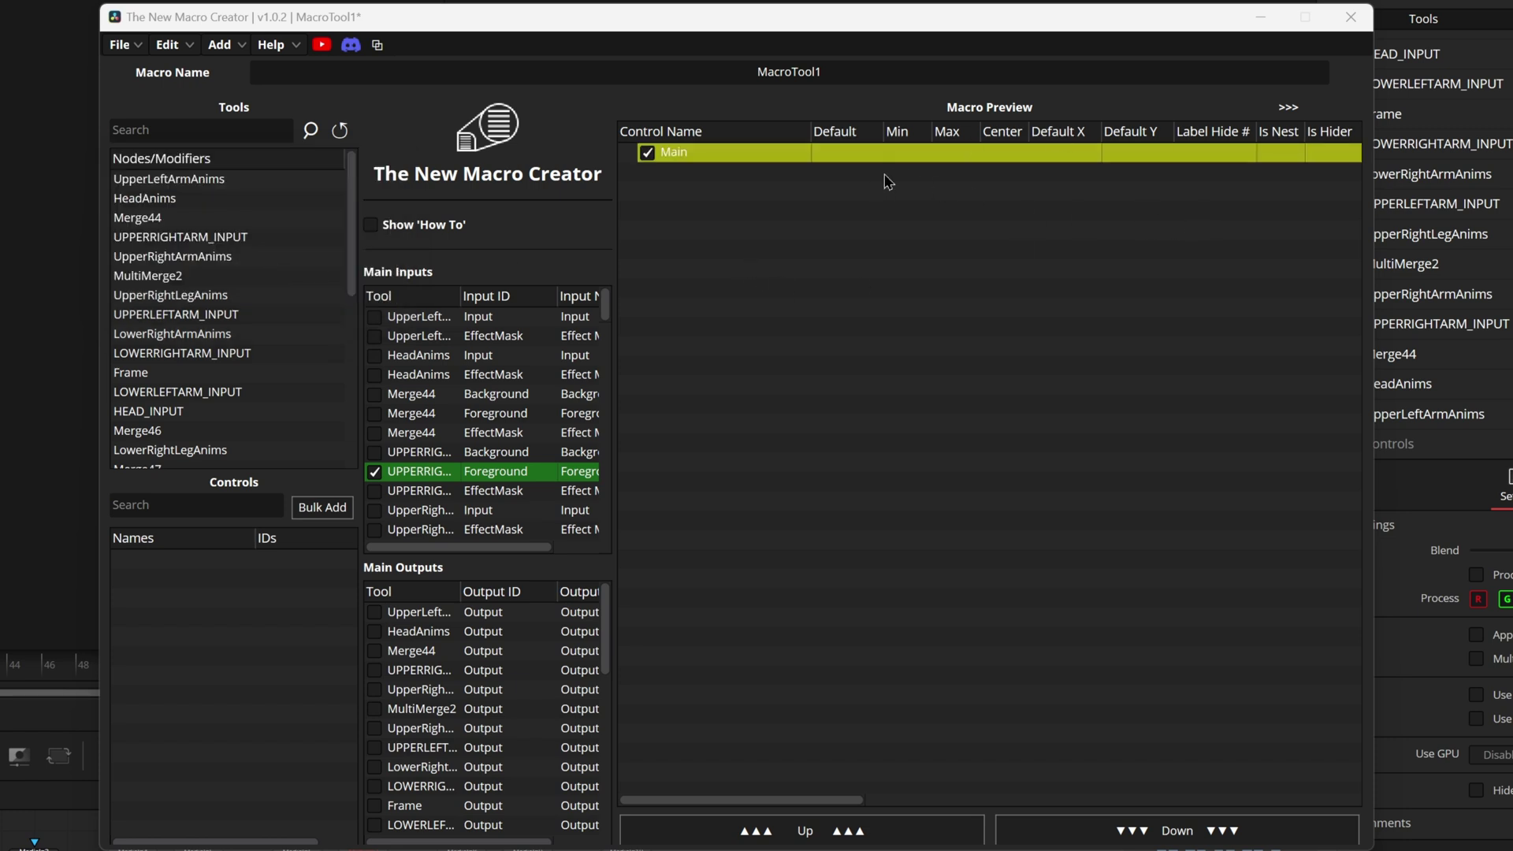
# Add an image item from Images\FPS Logo 355x63px.png with preview name 'FPS Logo'.
pyautogui.click(221, 44)
pyautogui.click(235, 152)
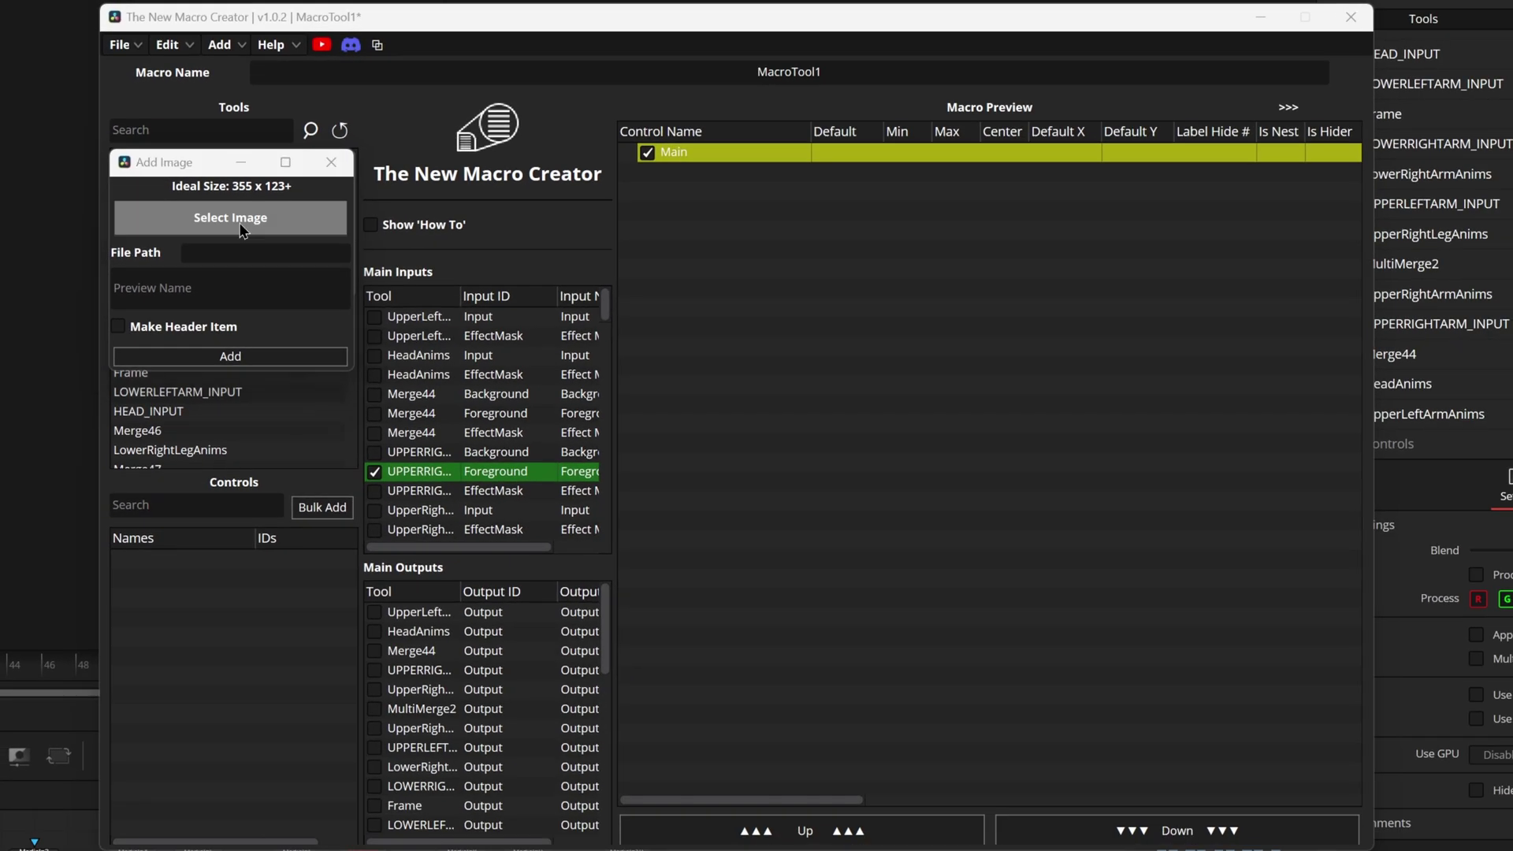
pyautogui.click(230, 217)
pyautogui.scroll(5, 201, 410)
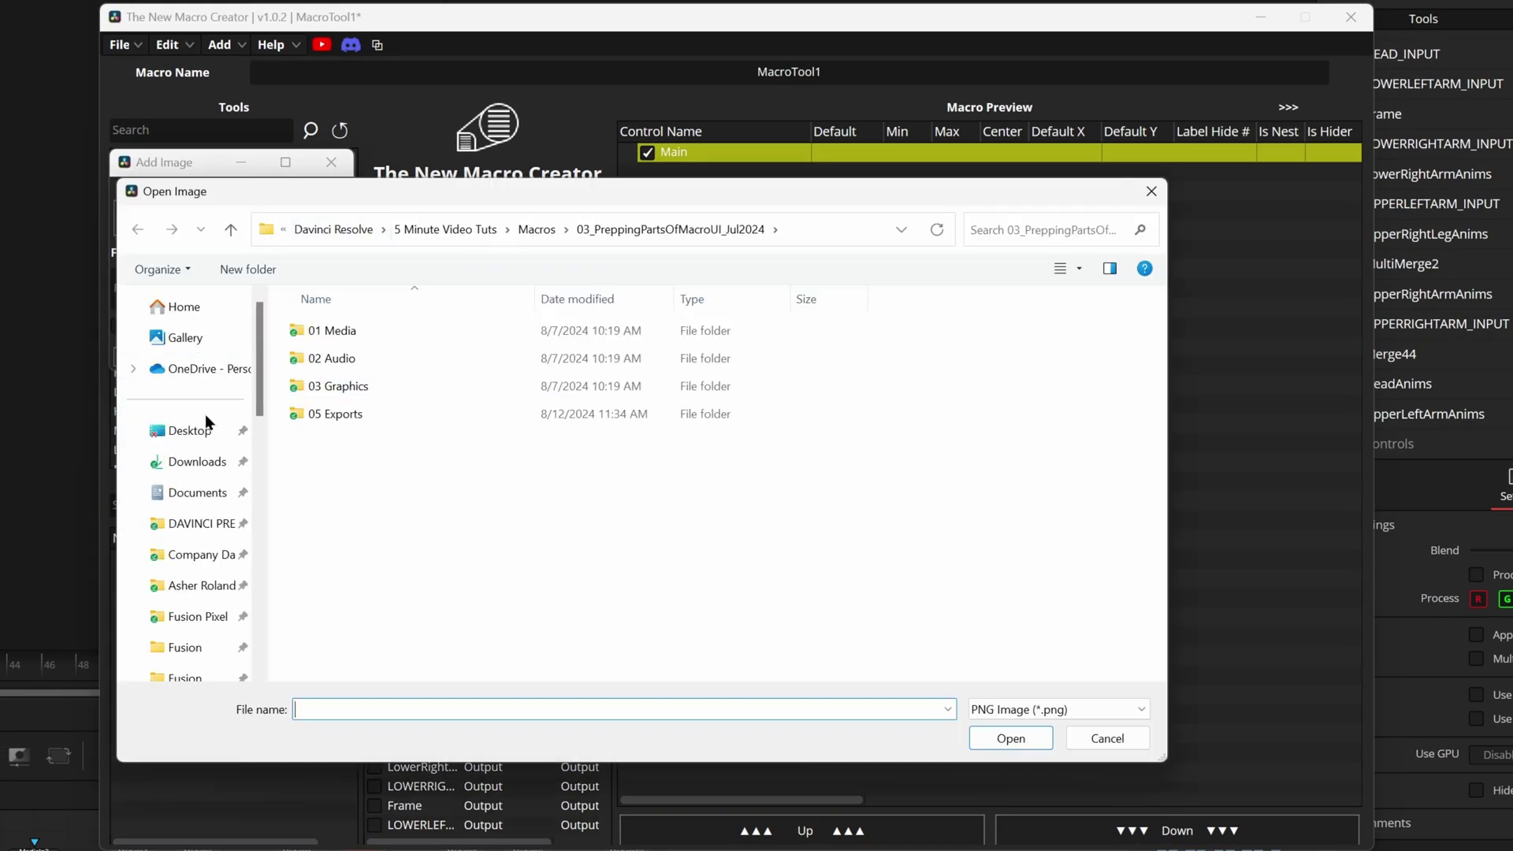
pyautogui.click(386, 386)
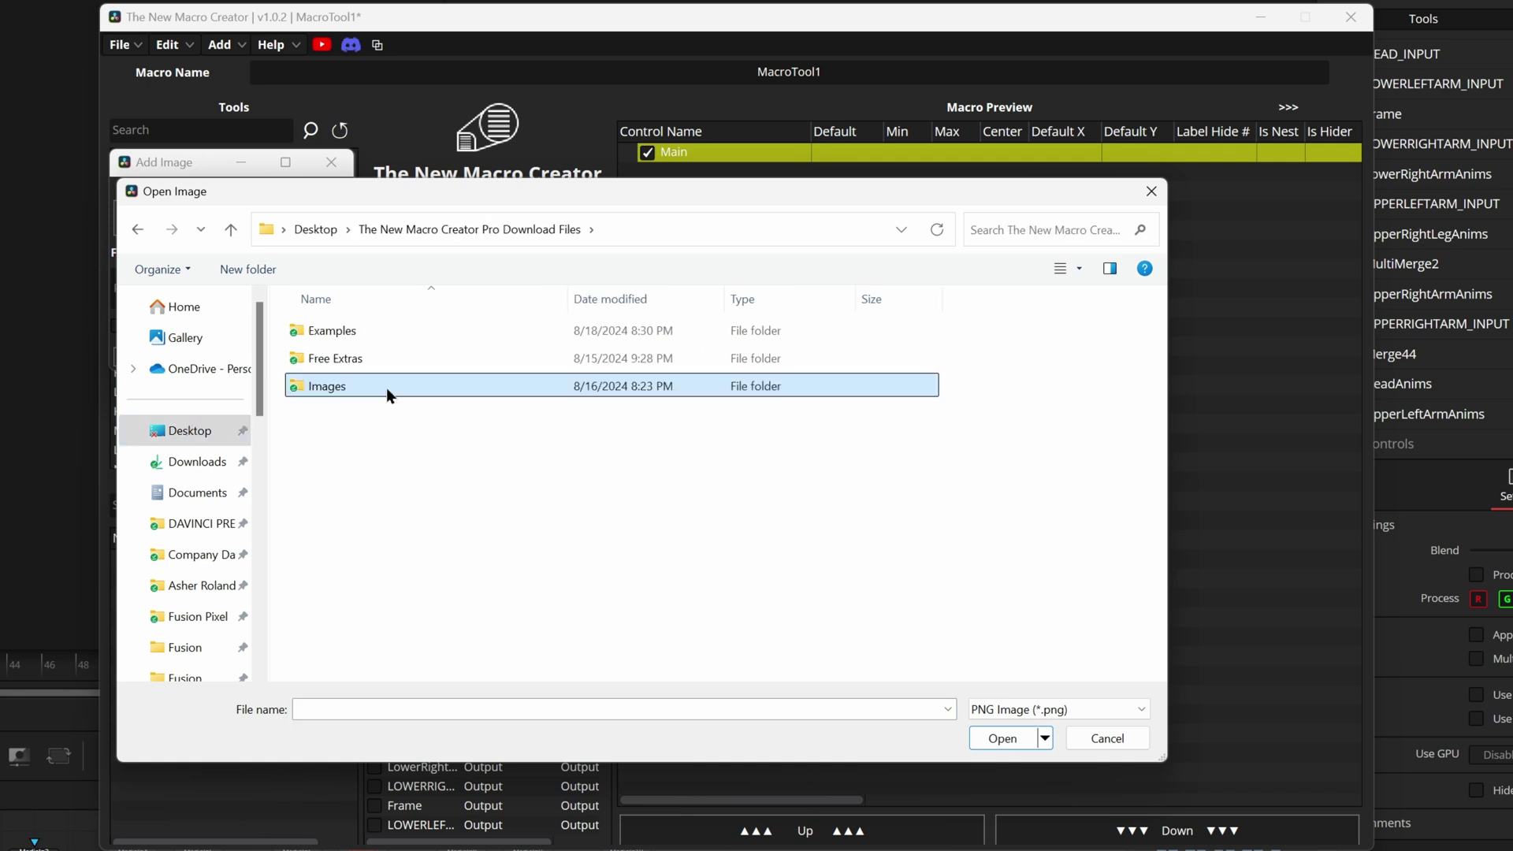
pyautogui.doubleClick(386, 386)
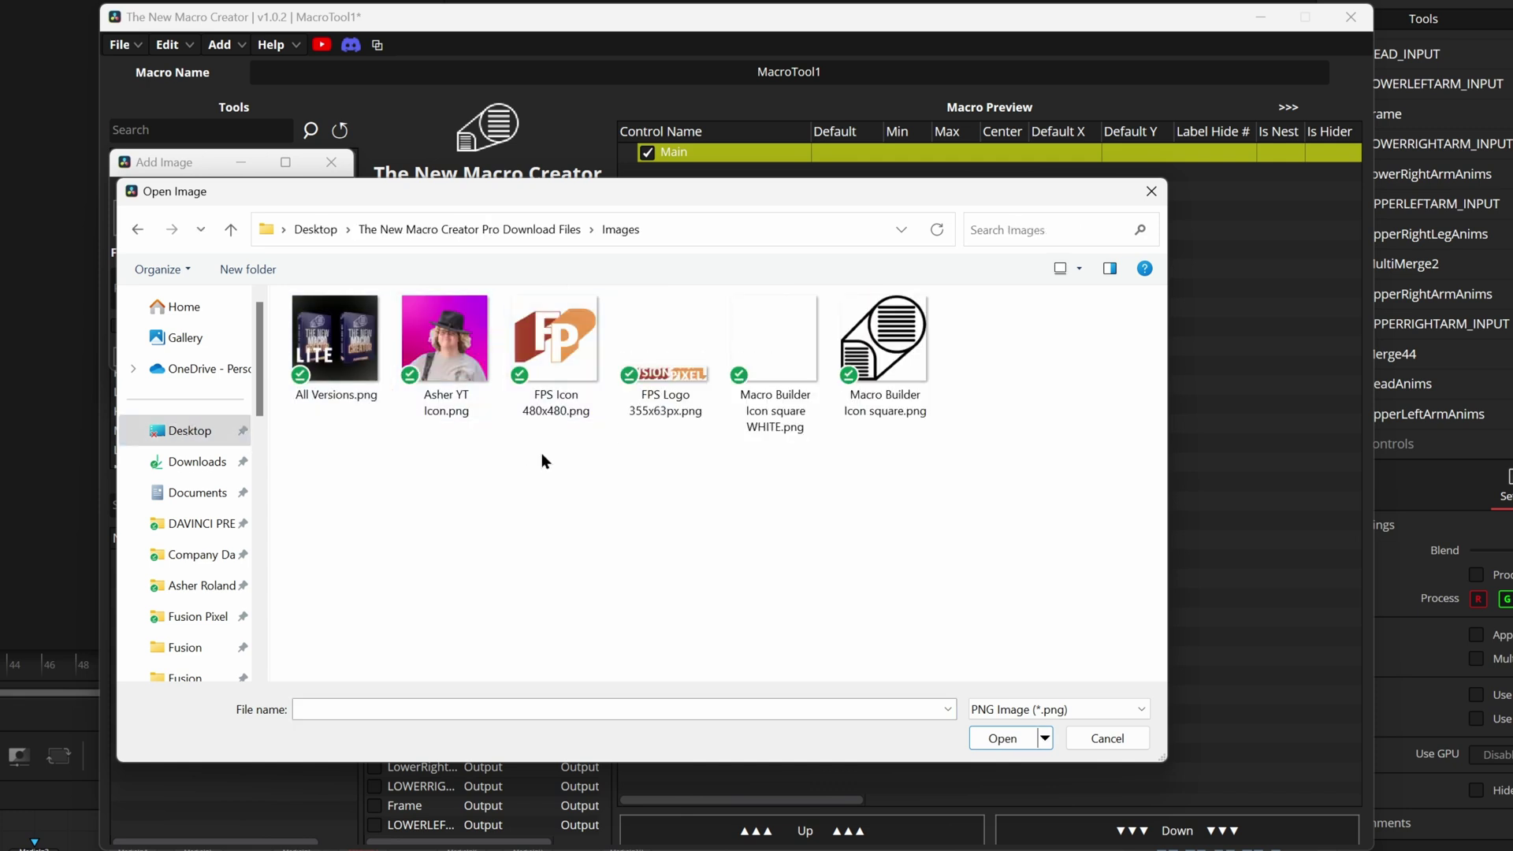
pyautogui.click(683, 379)
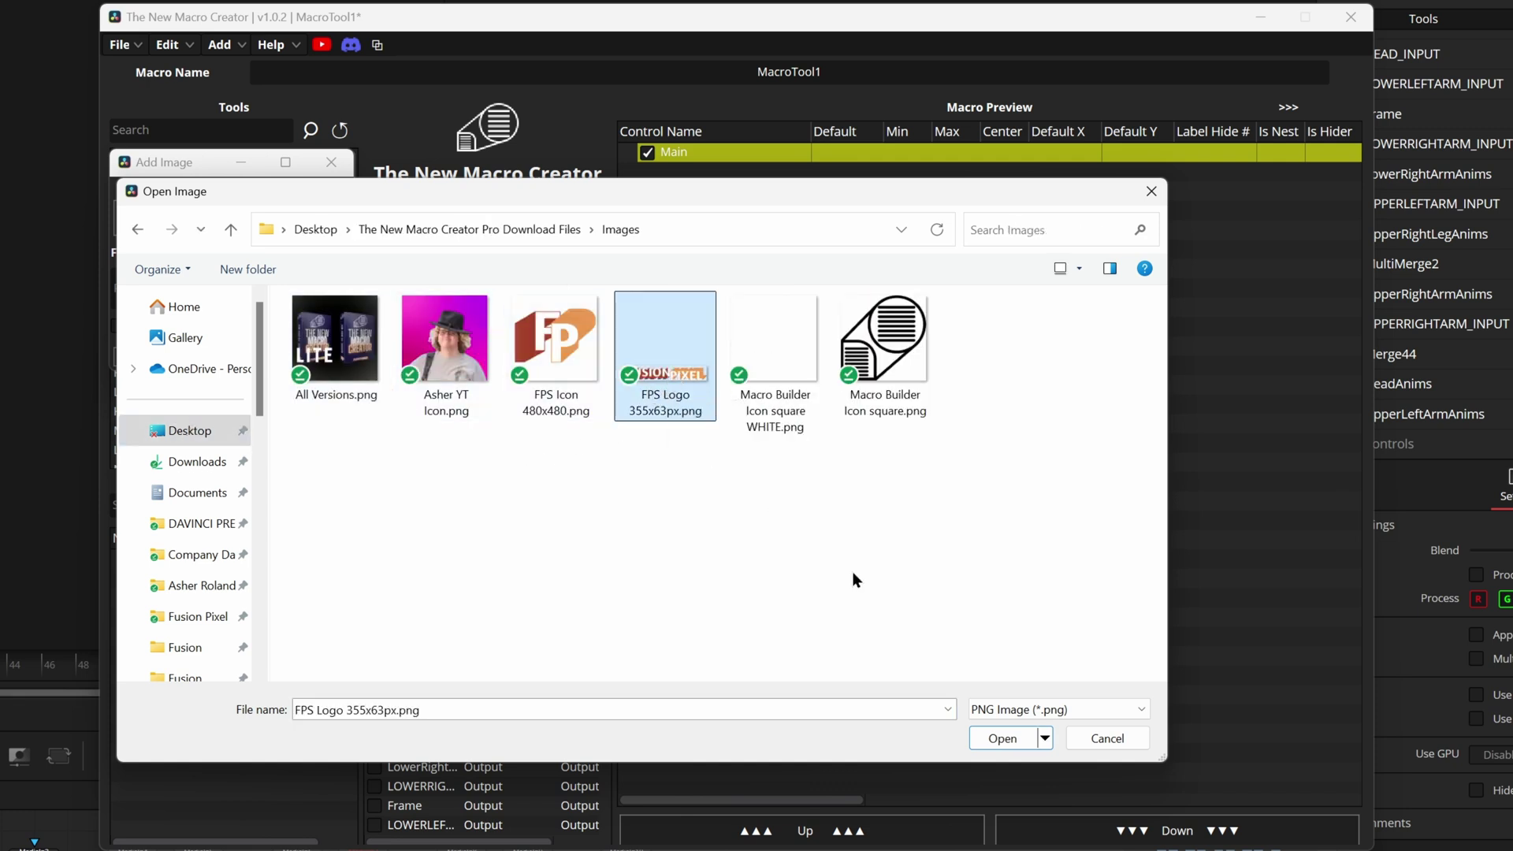
pyautogui.click(992, 745)
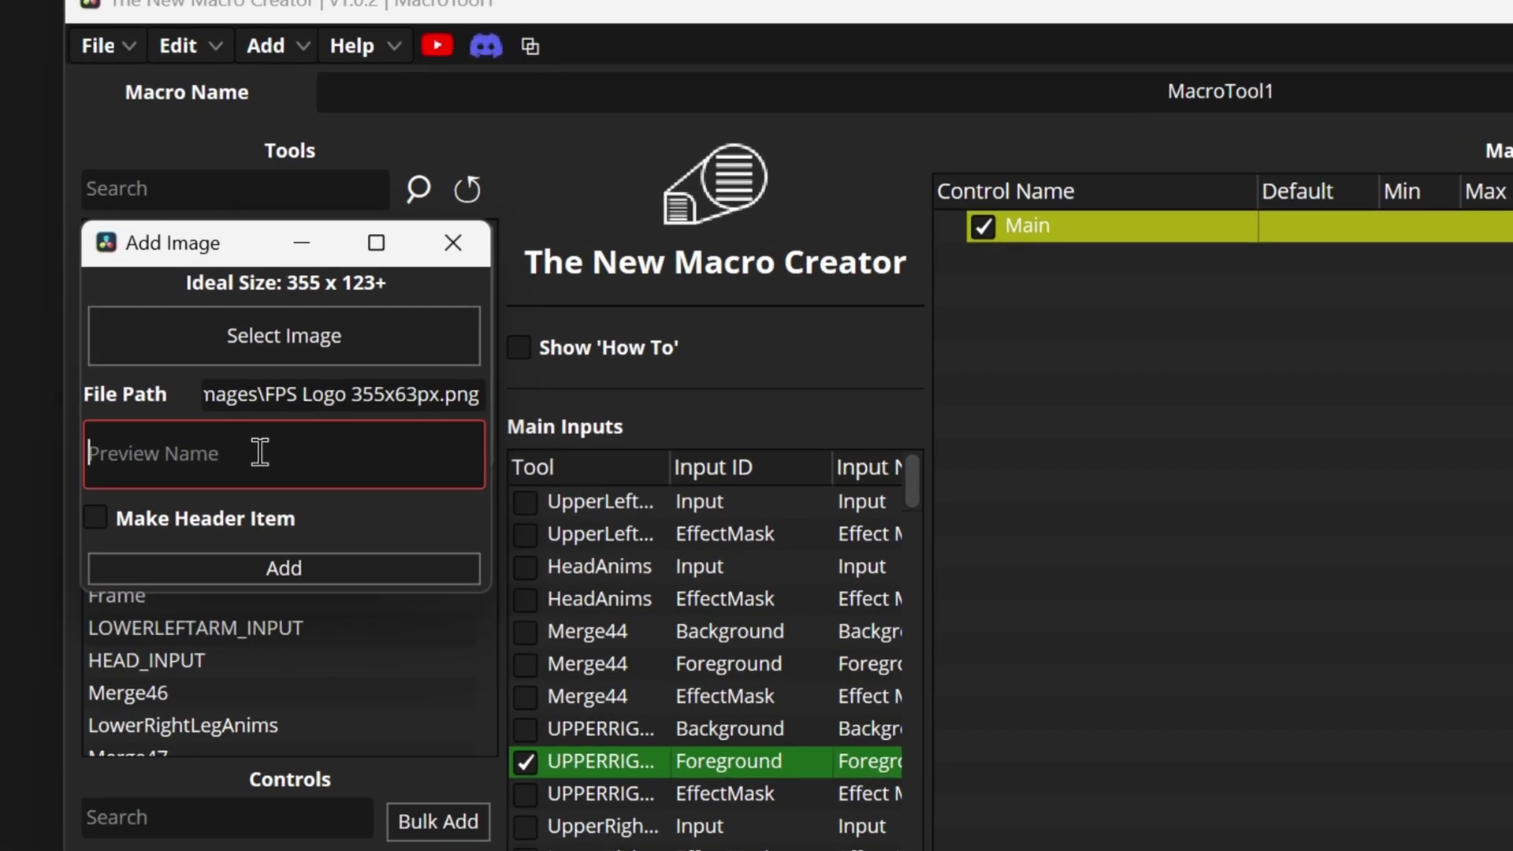
pyautogui.write('FPS Logo')
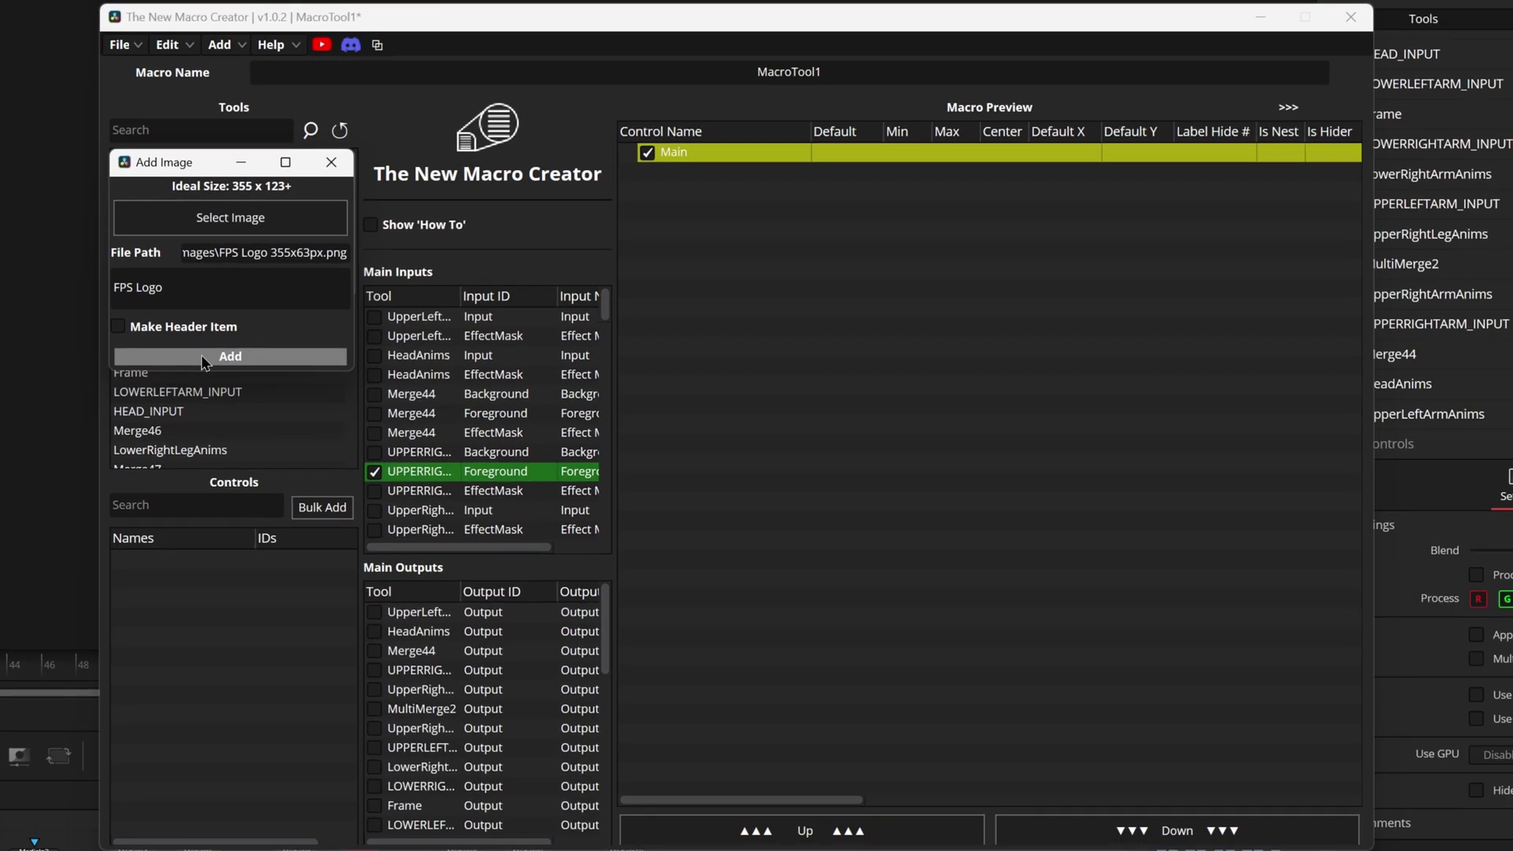
# Add the FPS Logo image and view it on the Inspector's User tab.
pyautogui.click(201, 356)
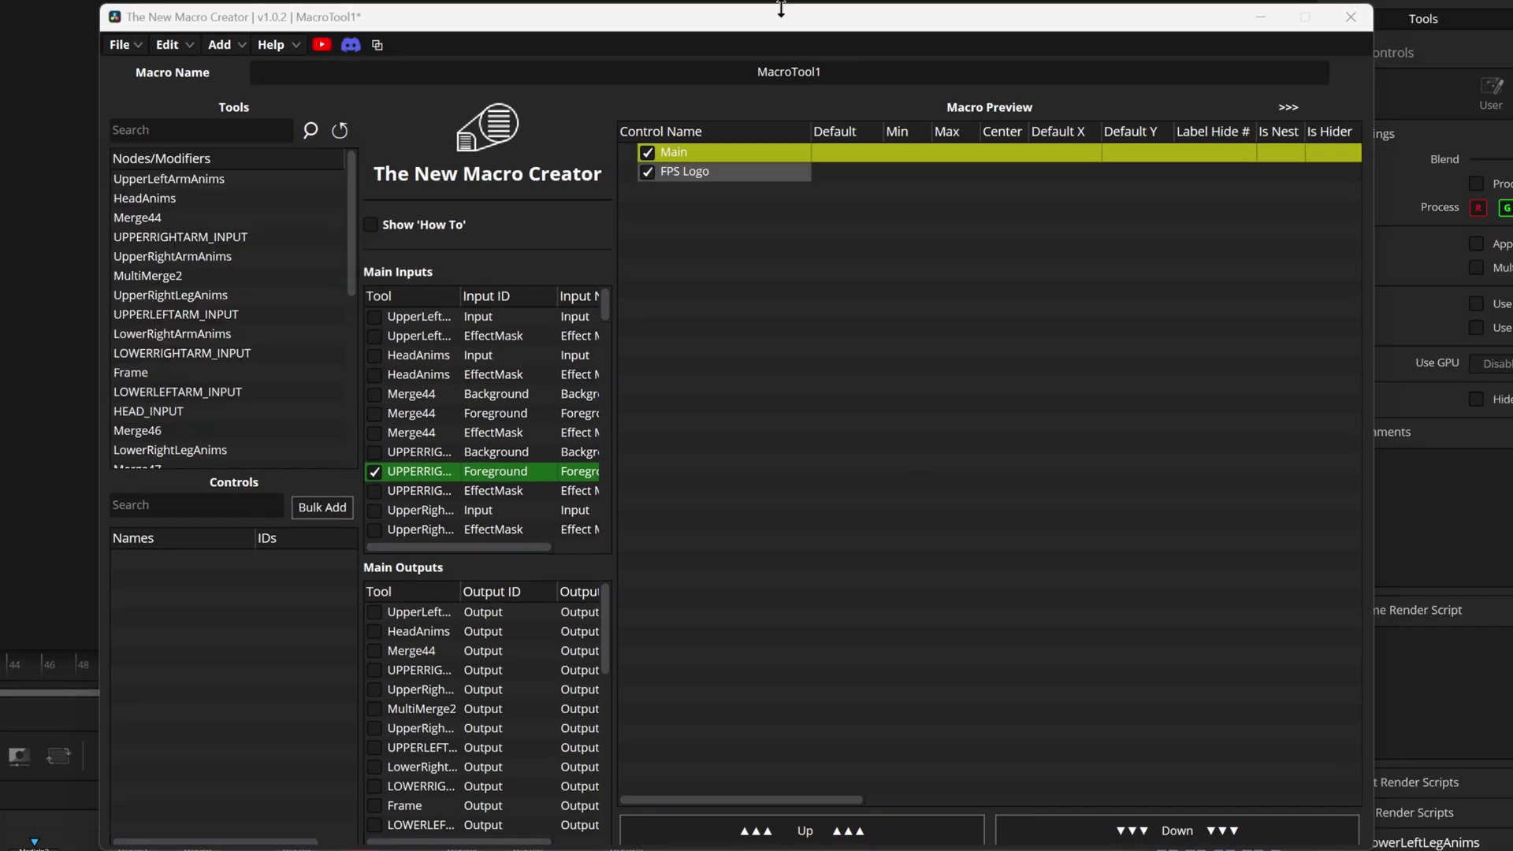
pyautogui.moveTo(776, 10); pyautogui.dragTo(513, 0)
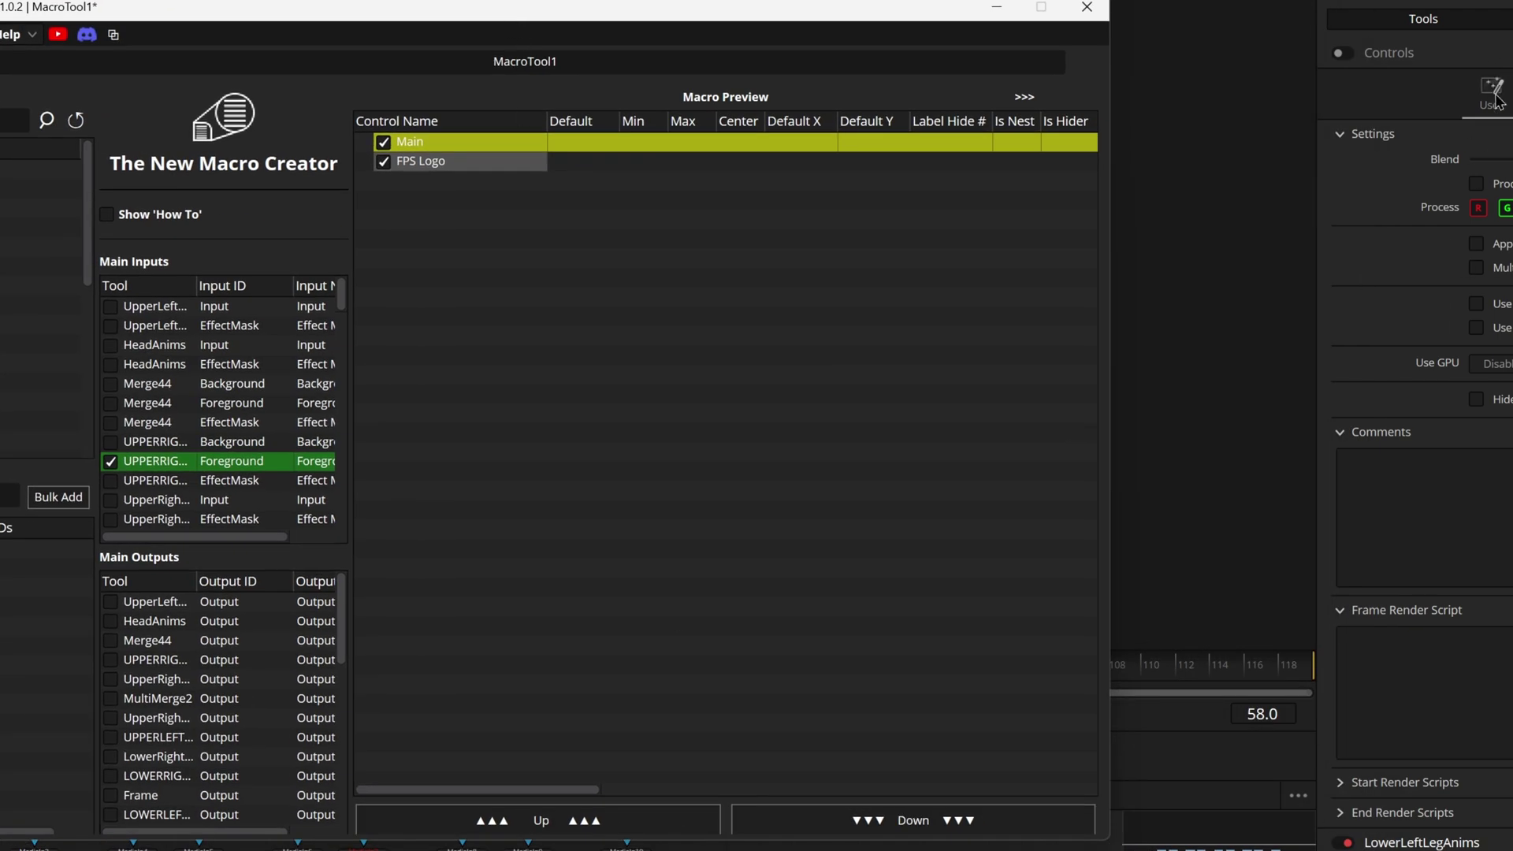
pyautogui.click(1493, 100)
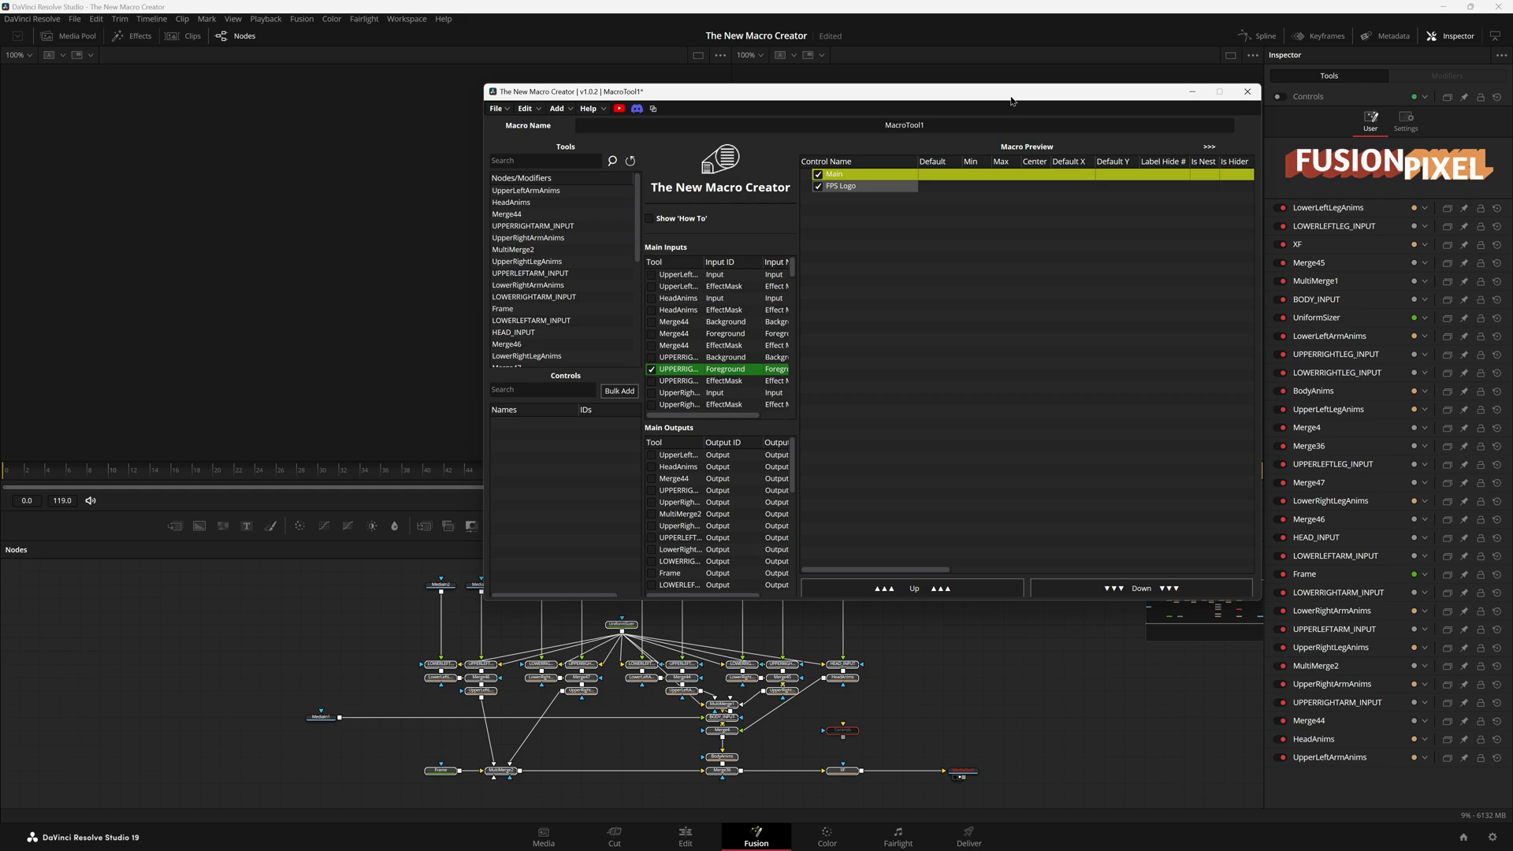
pyautogui.click(557, 108)
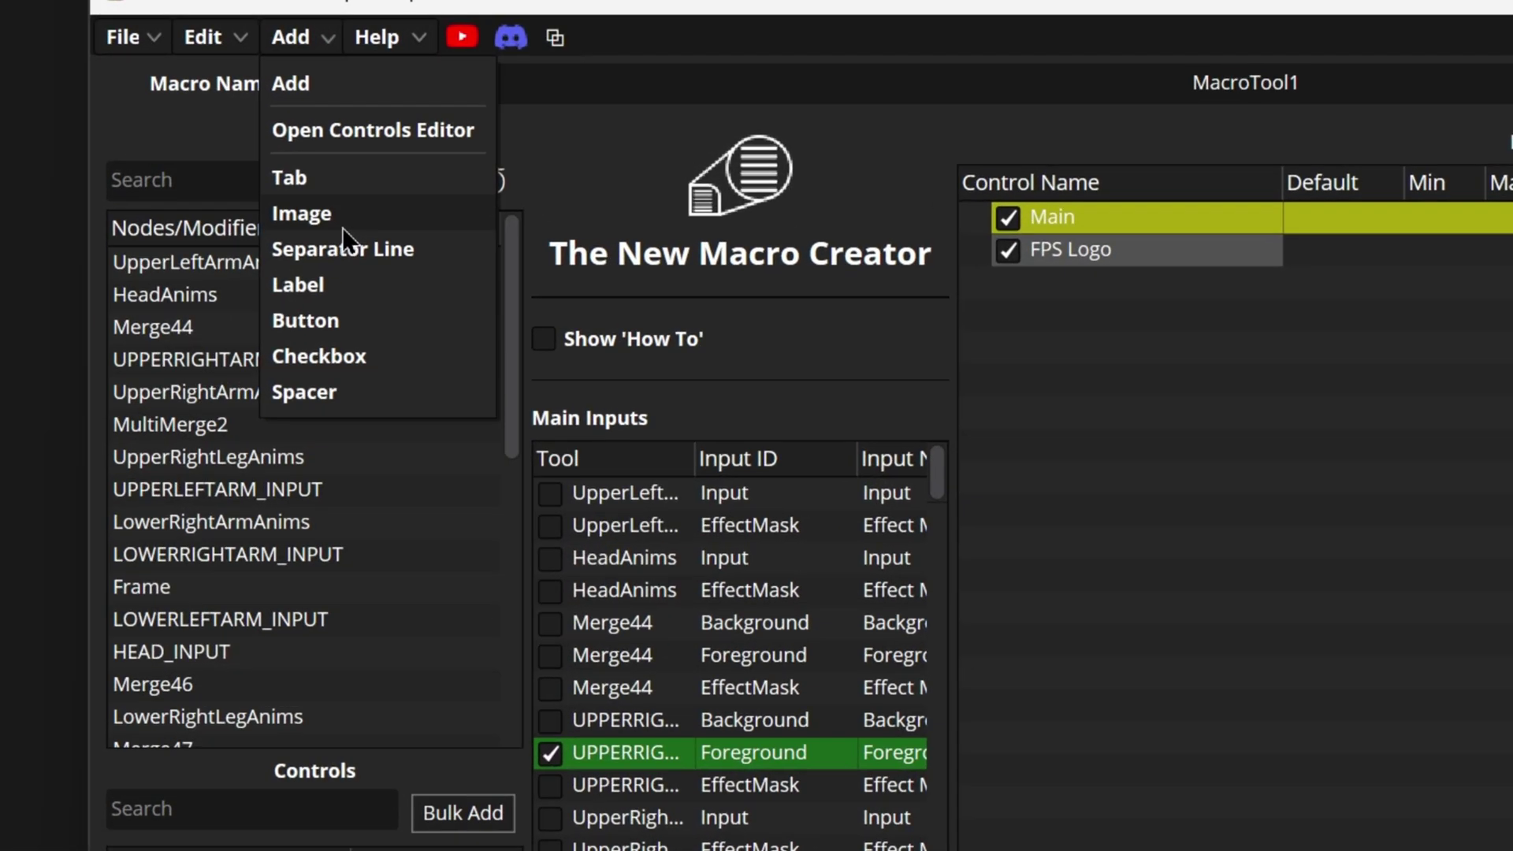
# Insert a separator line, Separator1, below FPS Logo.
pyautogui.click(342, 249)
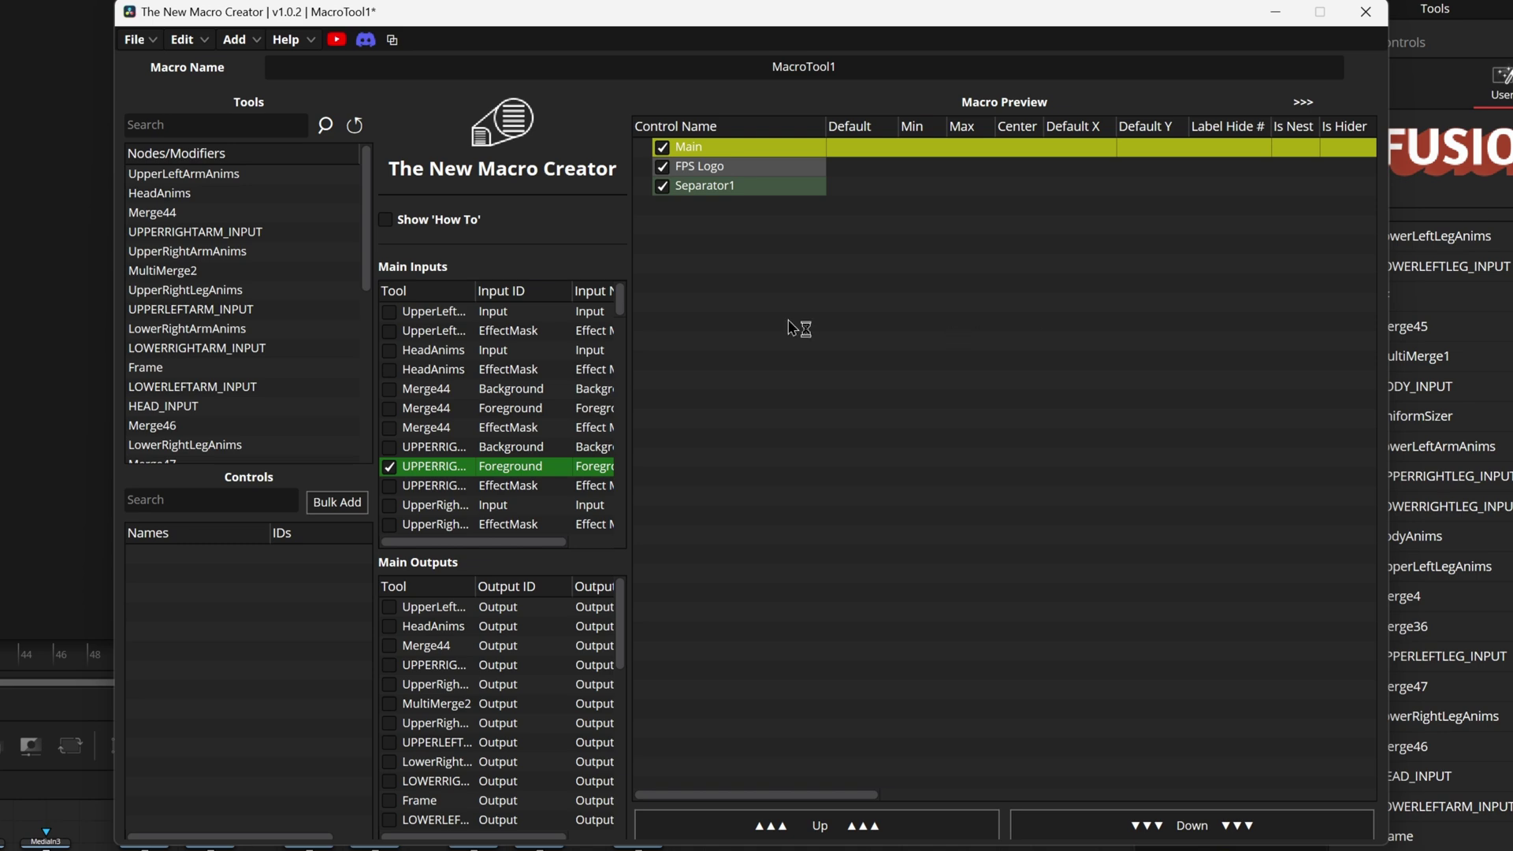
# Start a new label control with the text 'Test label'.
pyautogui.click(234, 40)
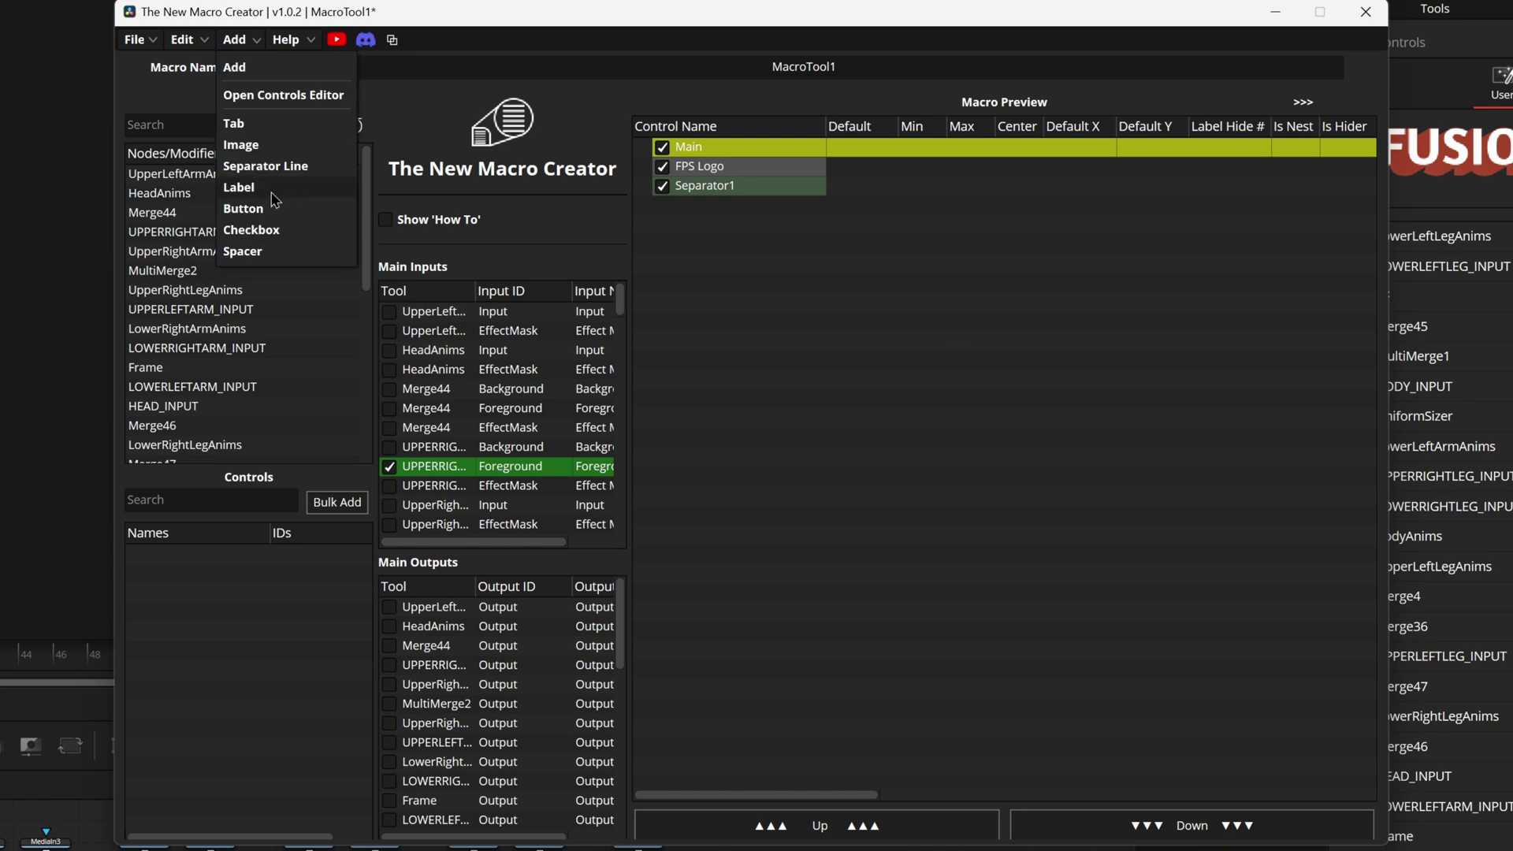
pyautogui.click(239, 189)
pyautogui.click(229, 228)
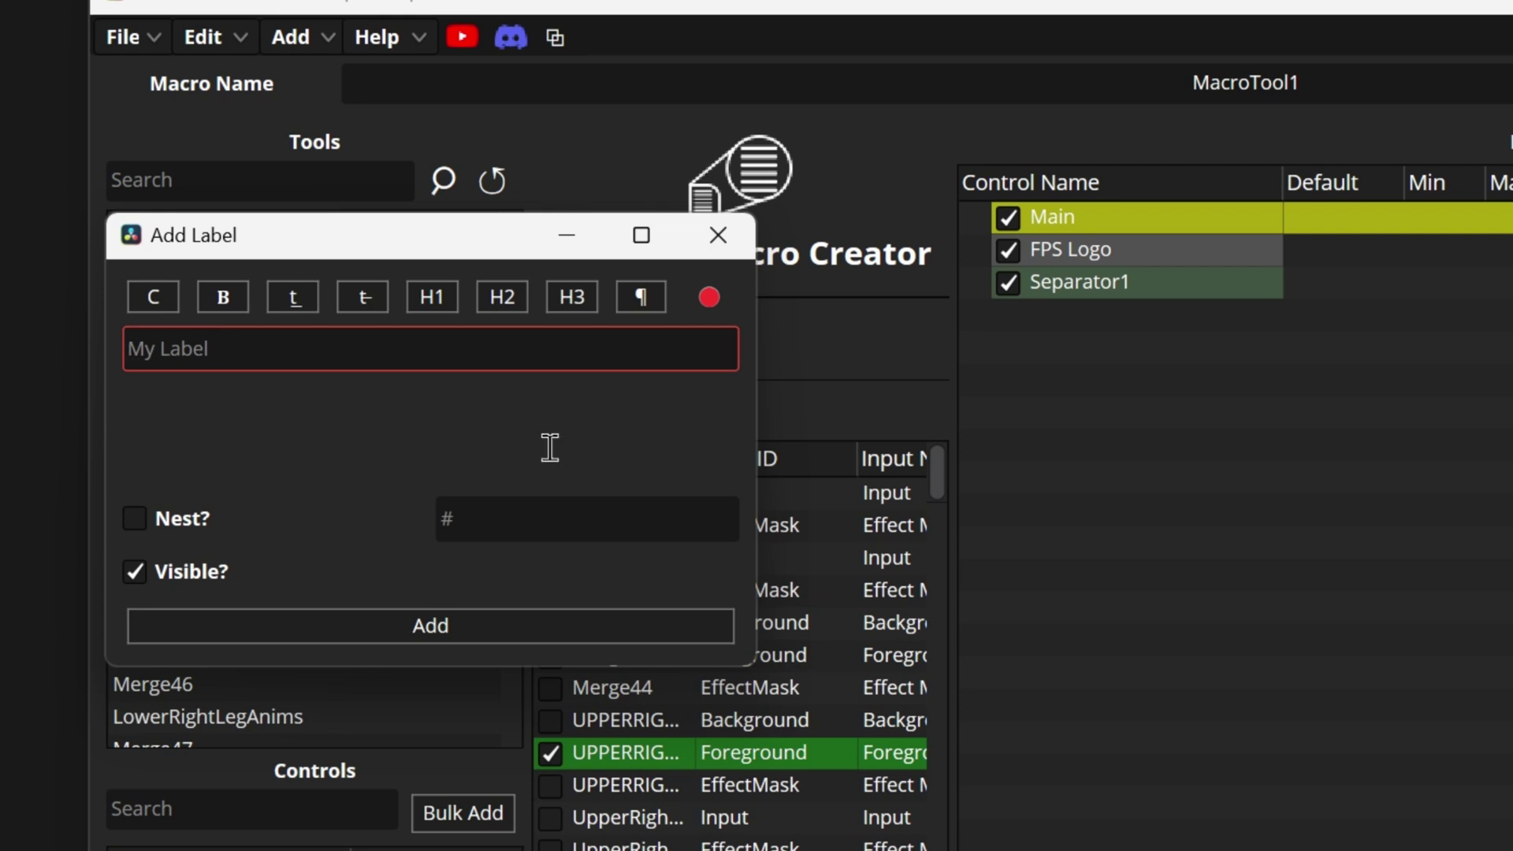
pyautogui.write('Test label')
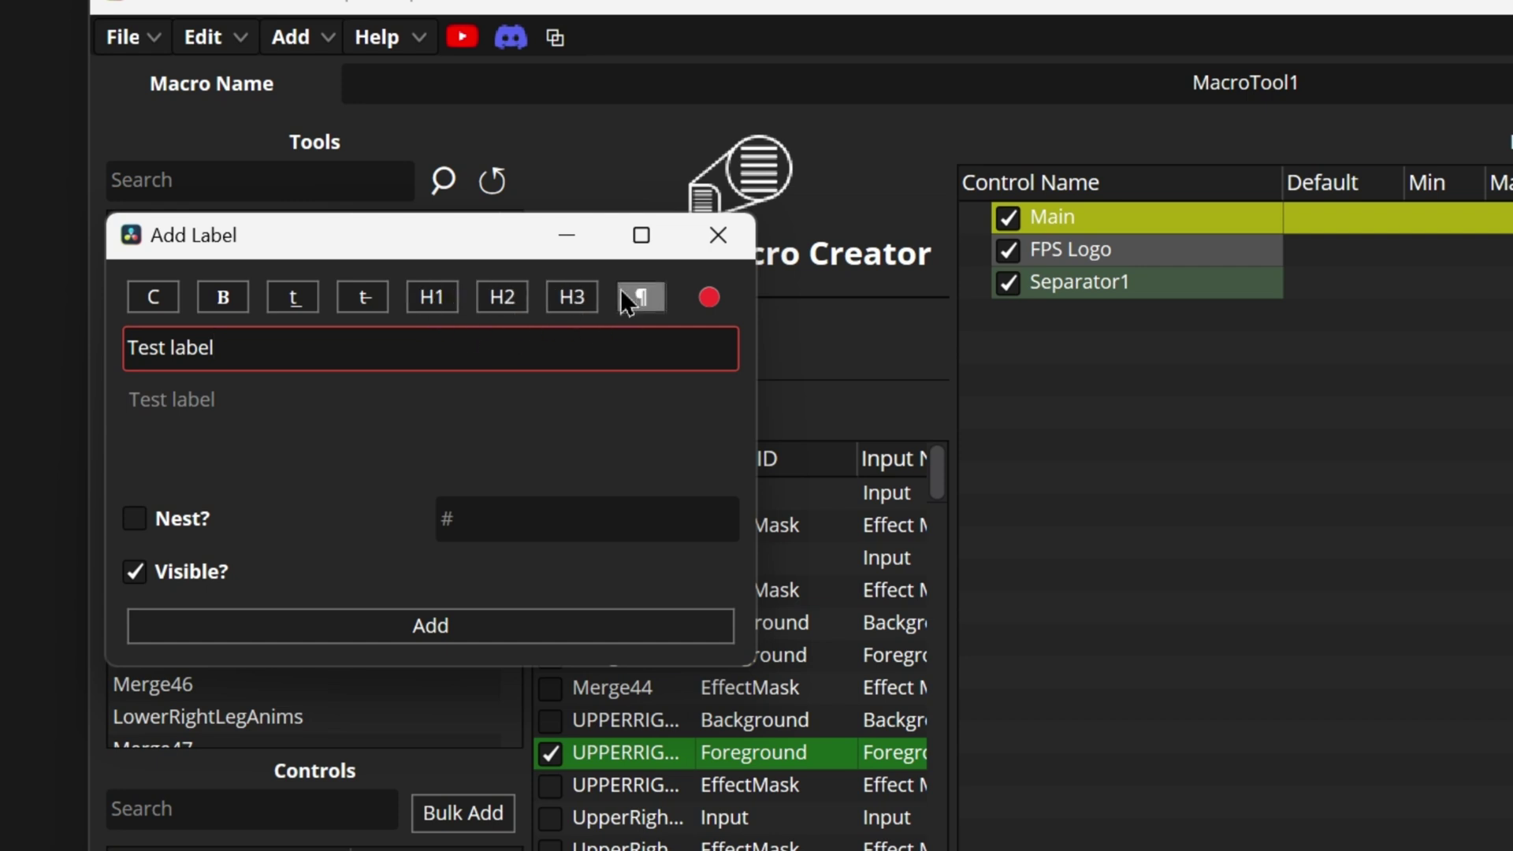
# Colour the label green, make it a nest hiding 5 controls, and add it.
pyautogui.click(710, 297)
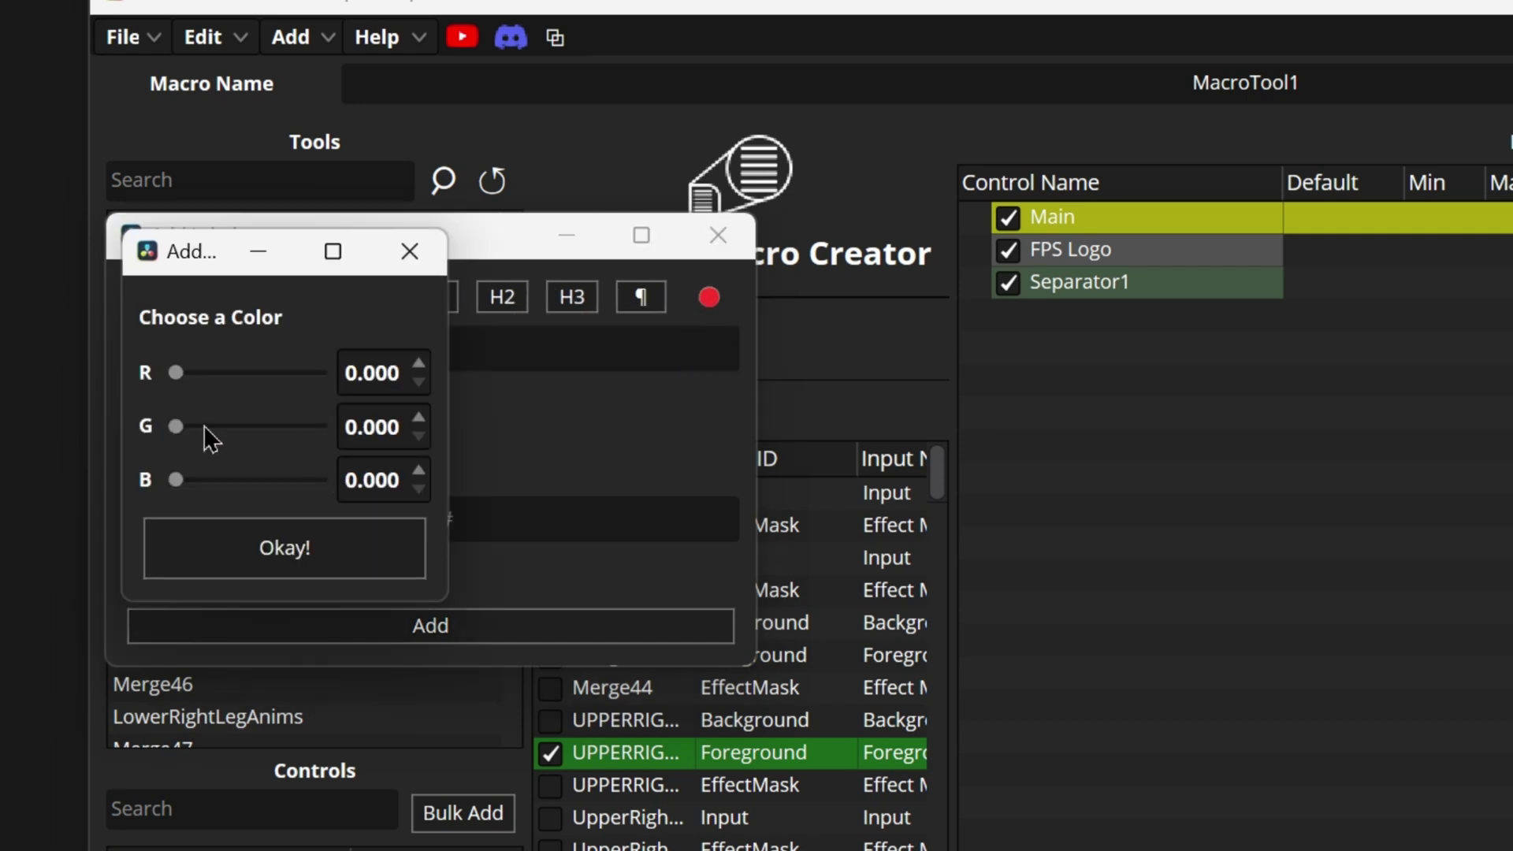
pyautogui.moveTo(202, 430); pyautogui.dragTo(451, 438)
pyautogui.click(298, 540)
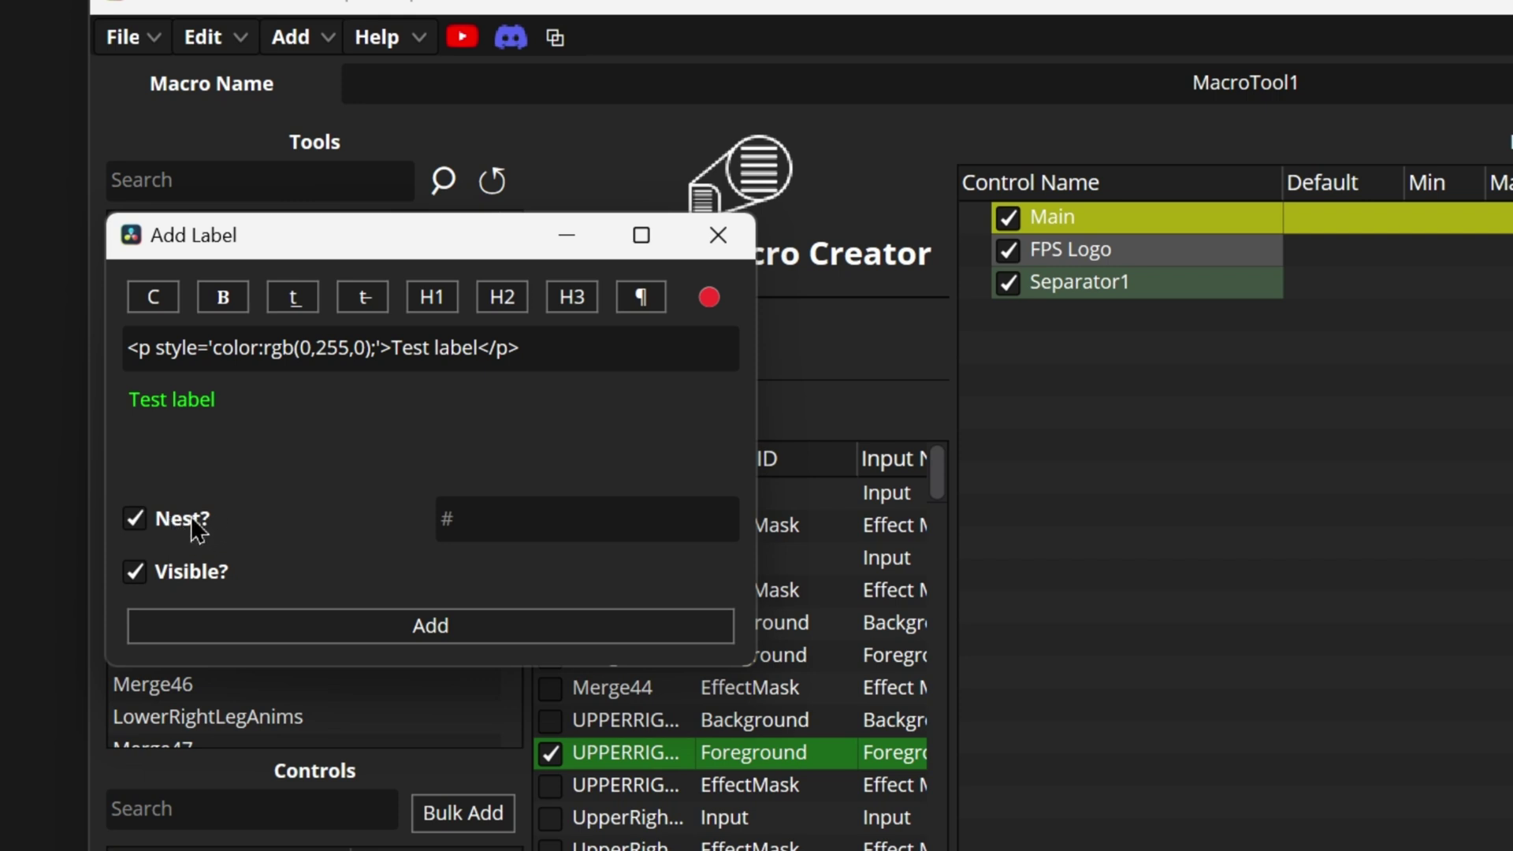
pyautogui.click(517, 528)
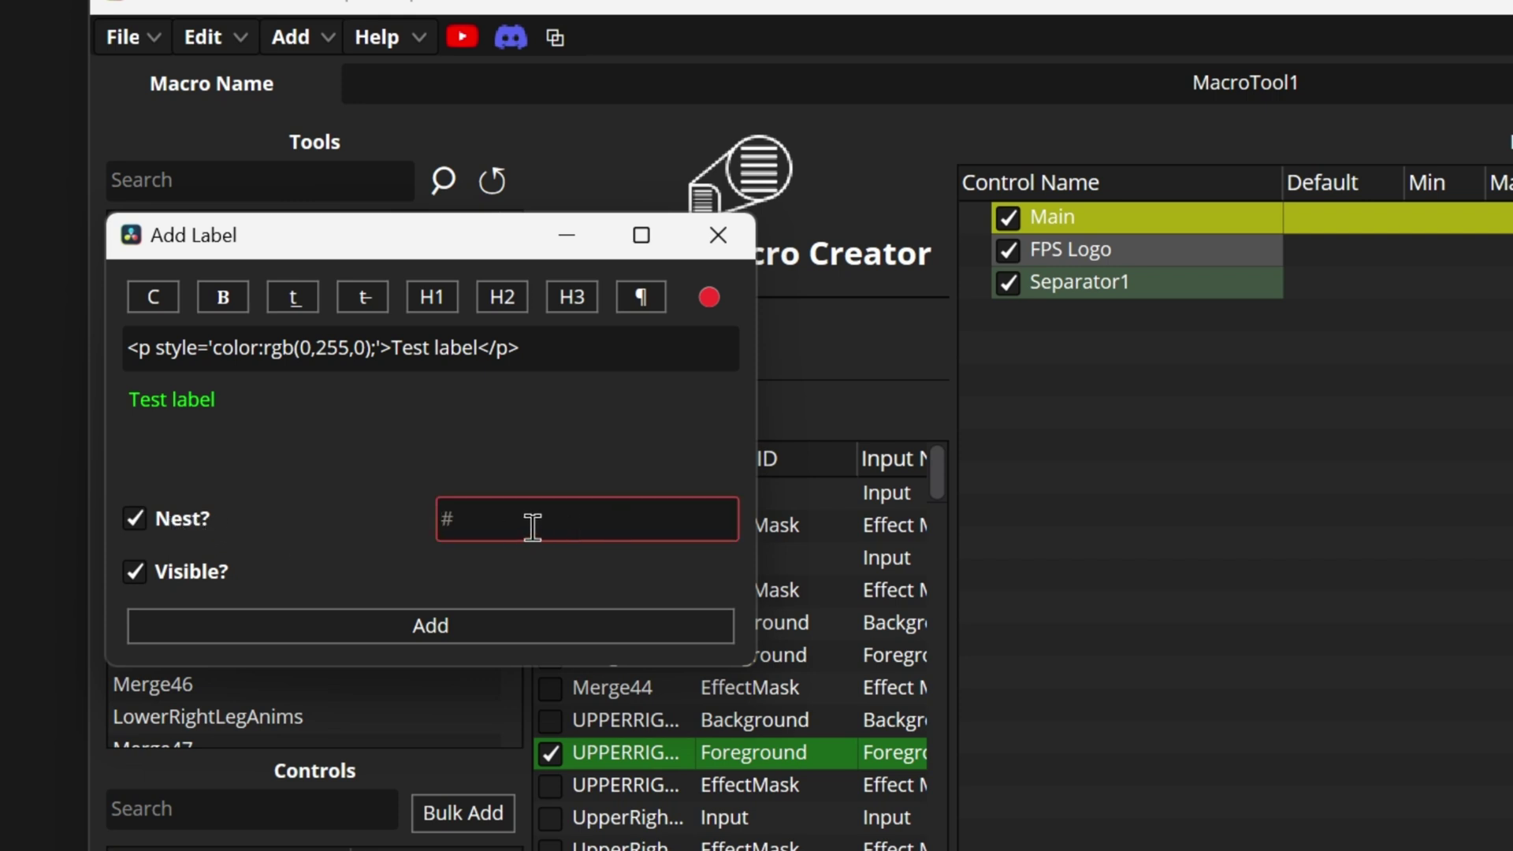
pyautogui.write('5')
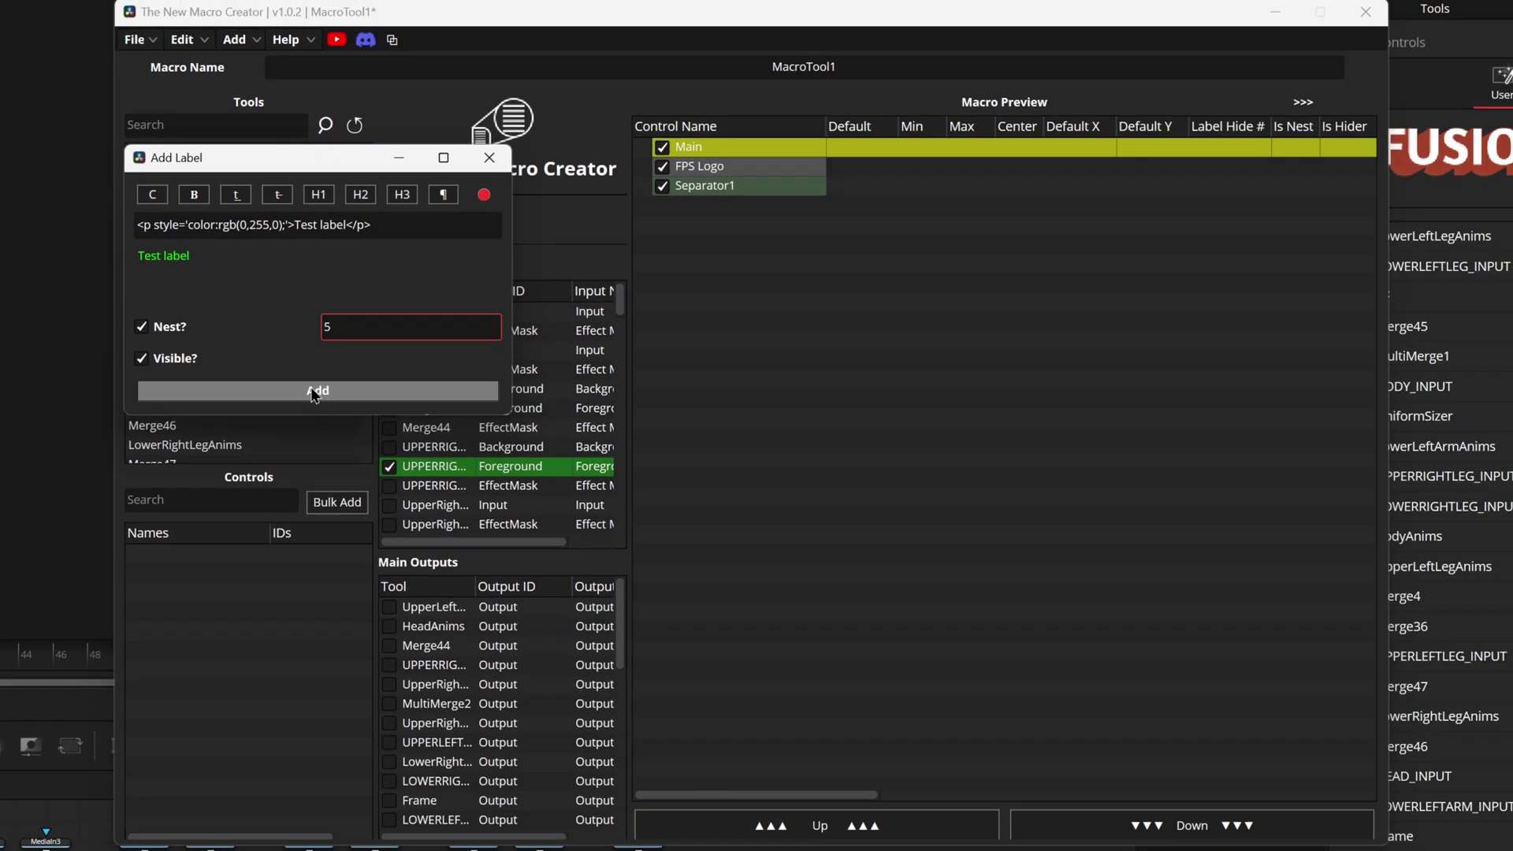
pyautogui.click(316, 626)
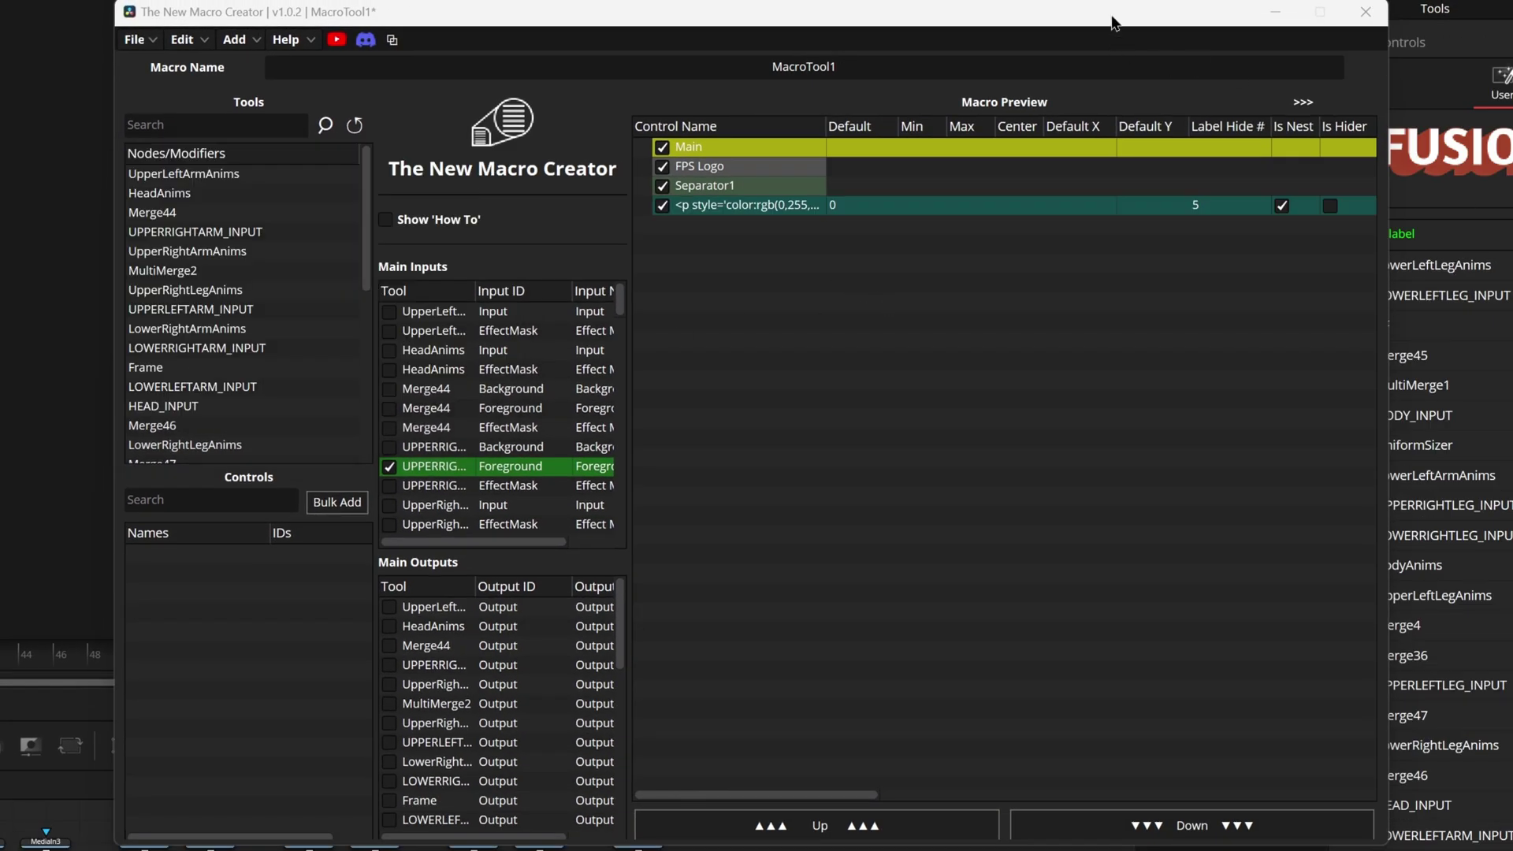
pyautogui.moveTo(1111, 23); pyautogui.dragTo(1044, 14)
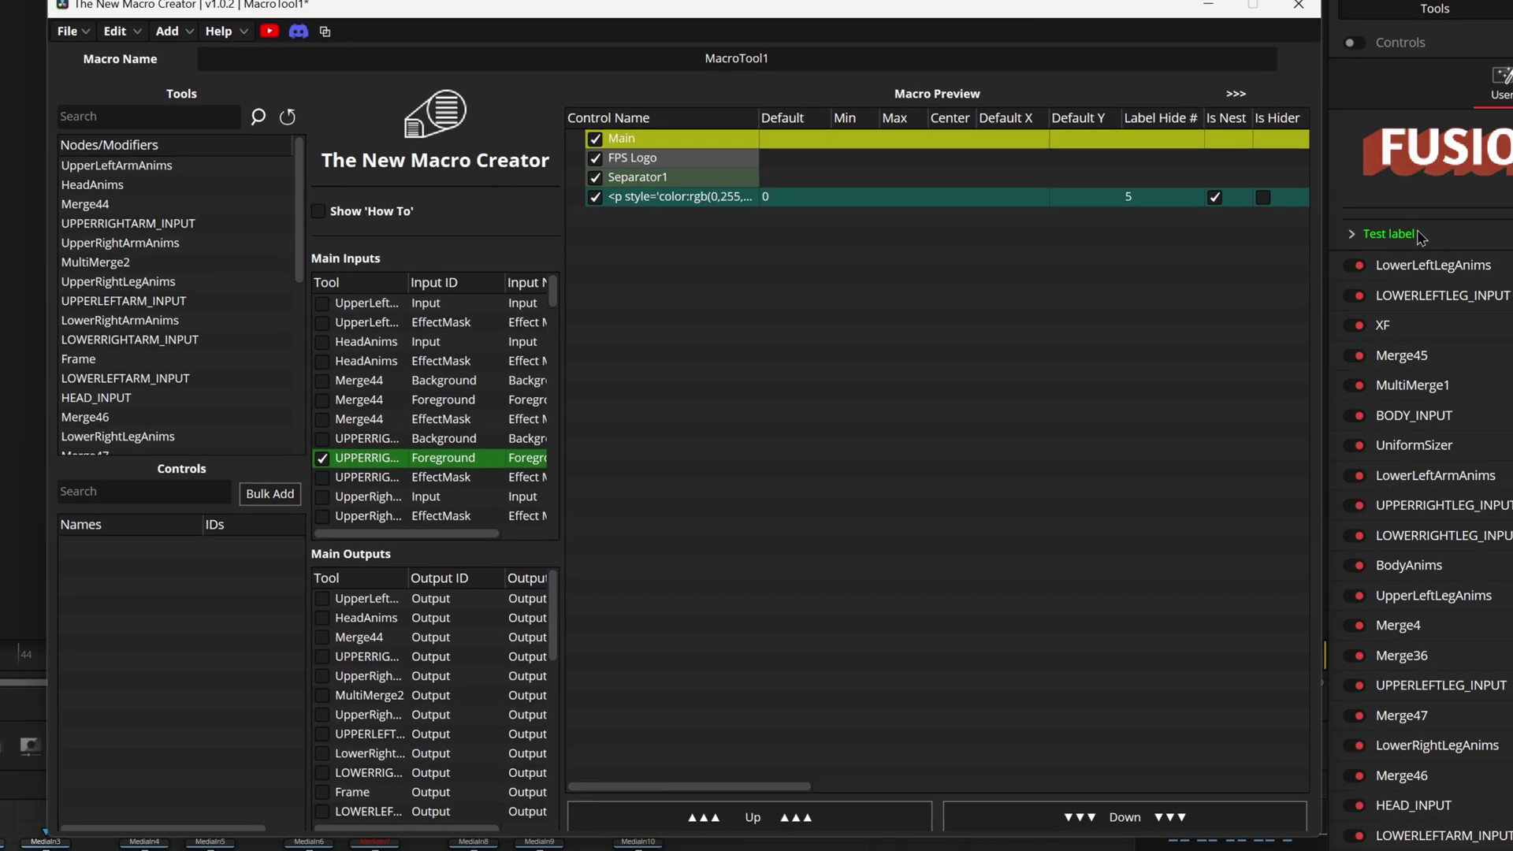
# Start a new button control with displayed text 'Button 1'.
pyautogui.click(167, 31)
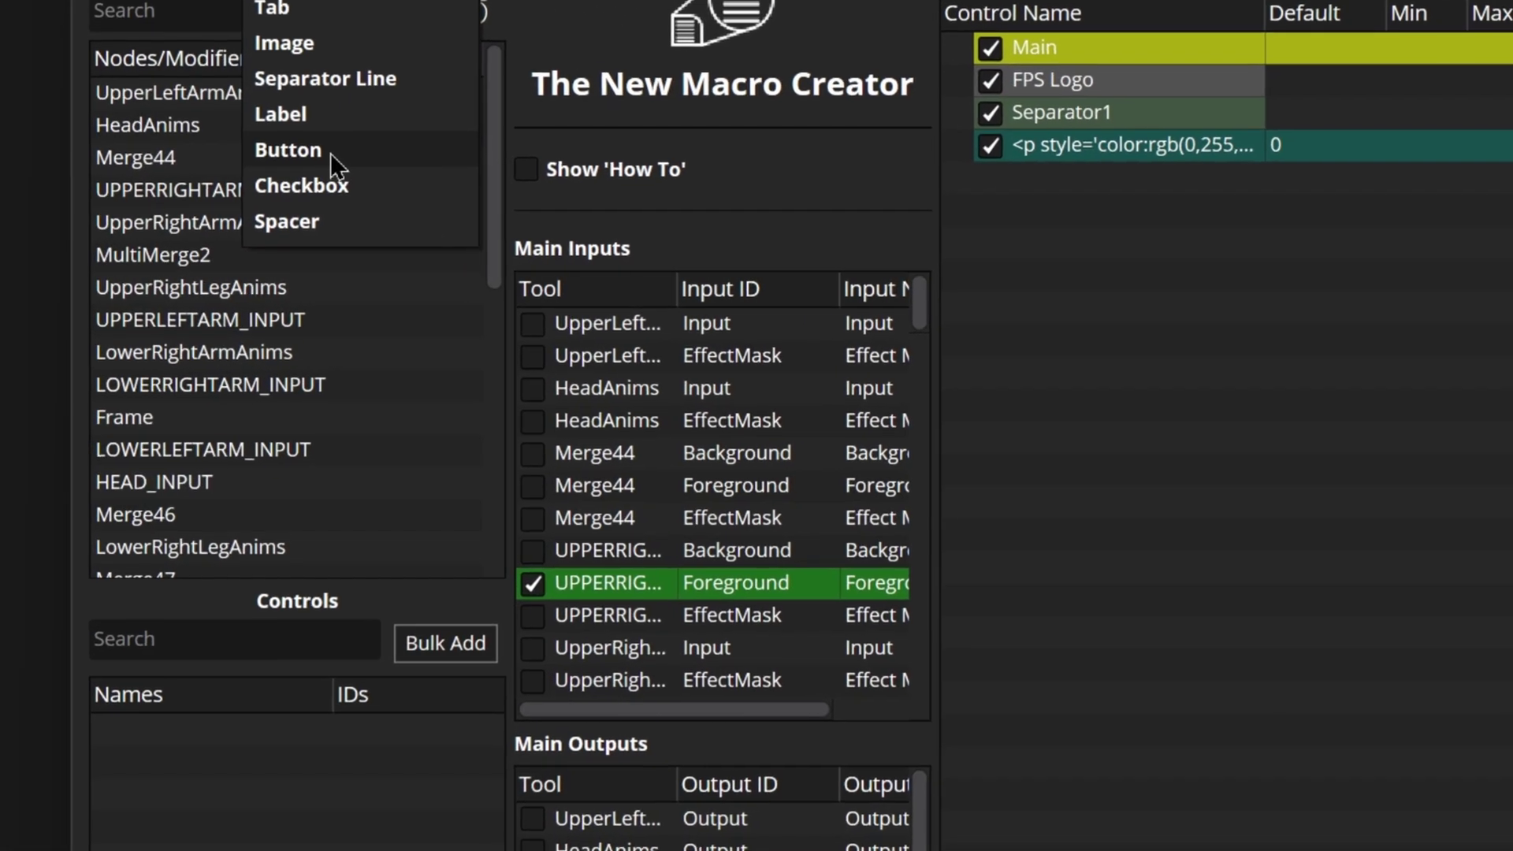
pyautogui.click(351, 155)
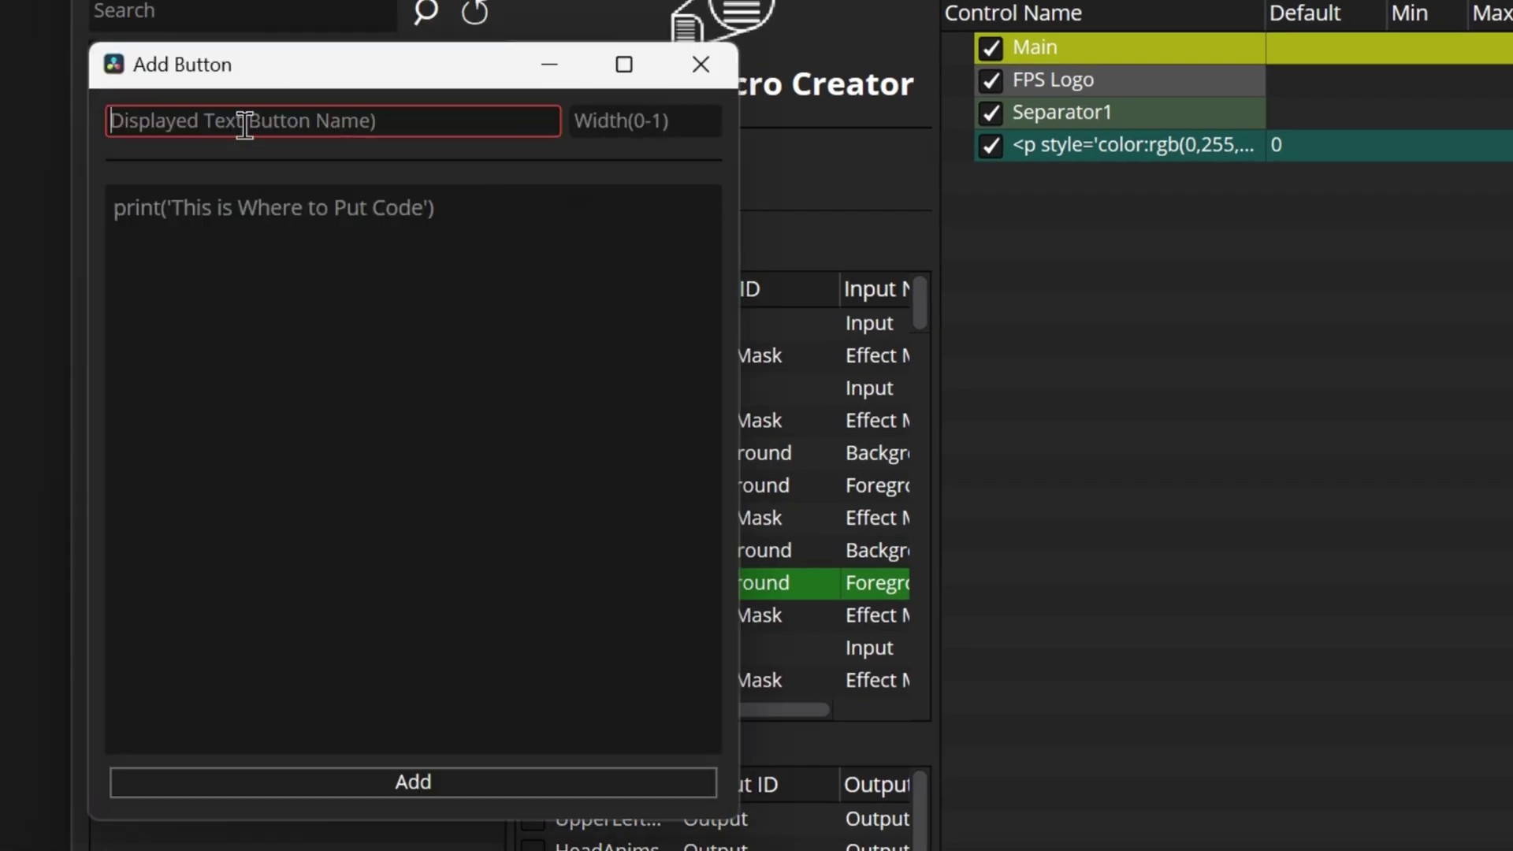
pyautogui.write('Bu')
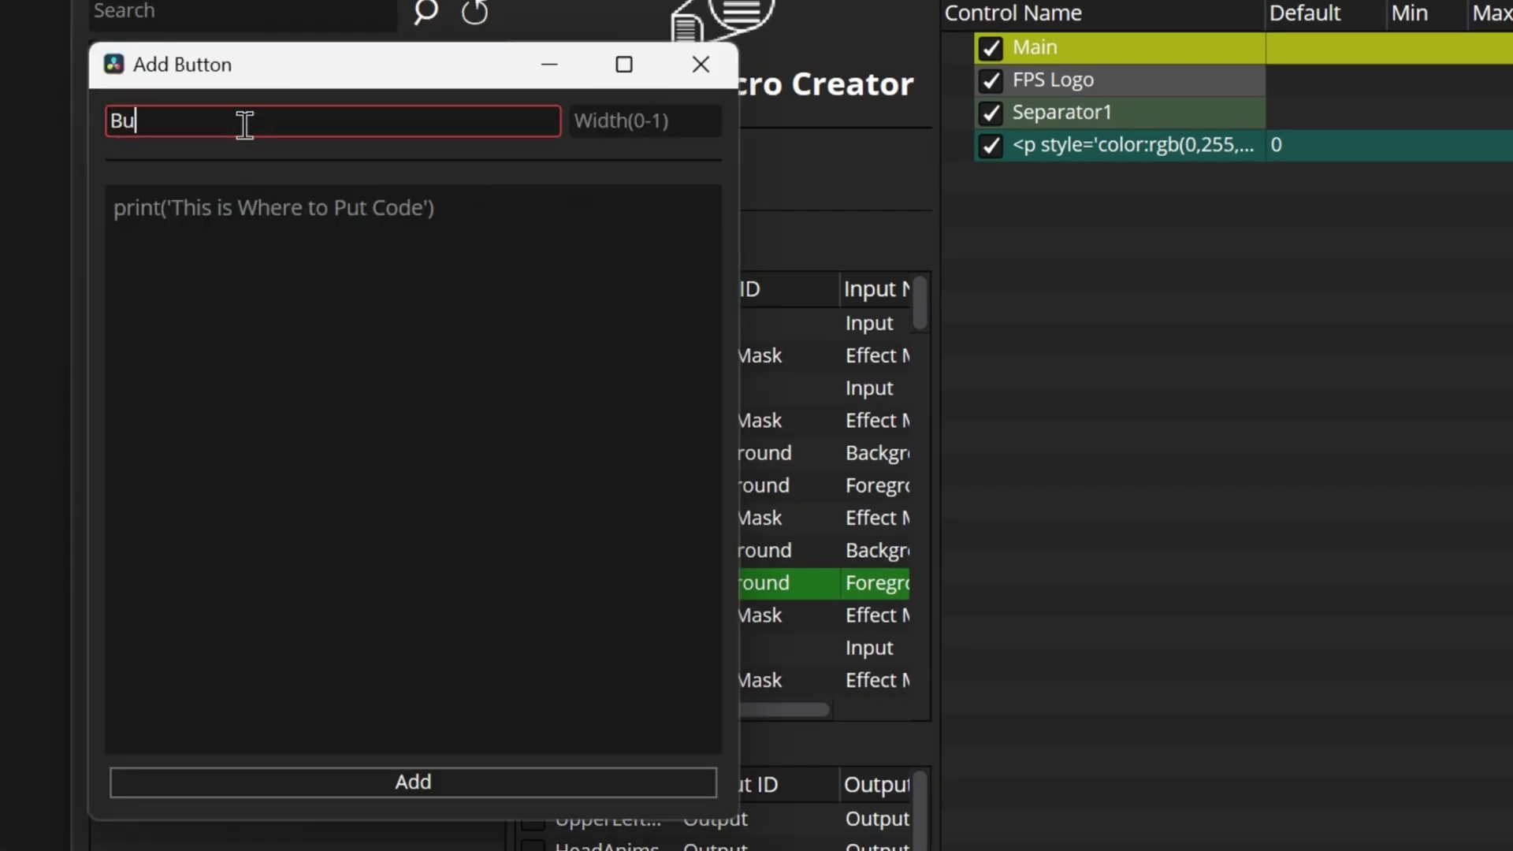
pyautogui.write('tton 1')
pyautogui.click(658, 126)
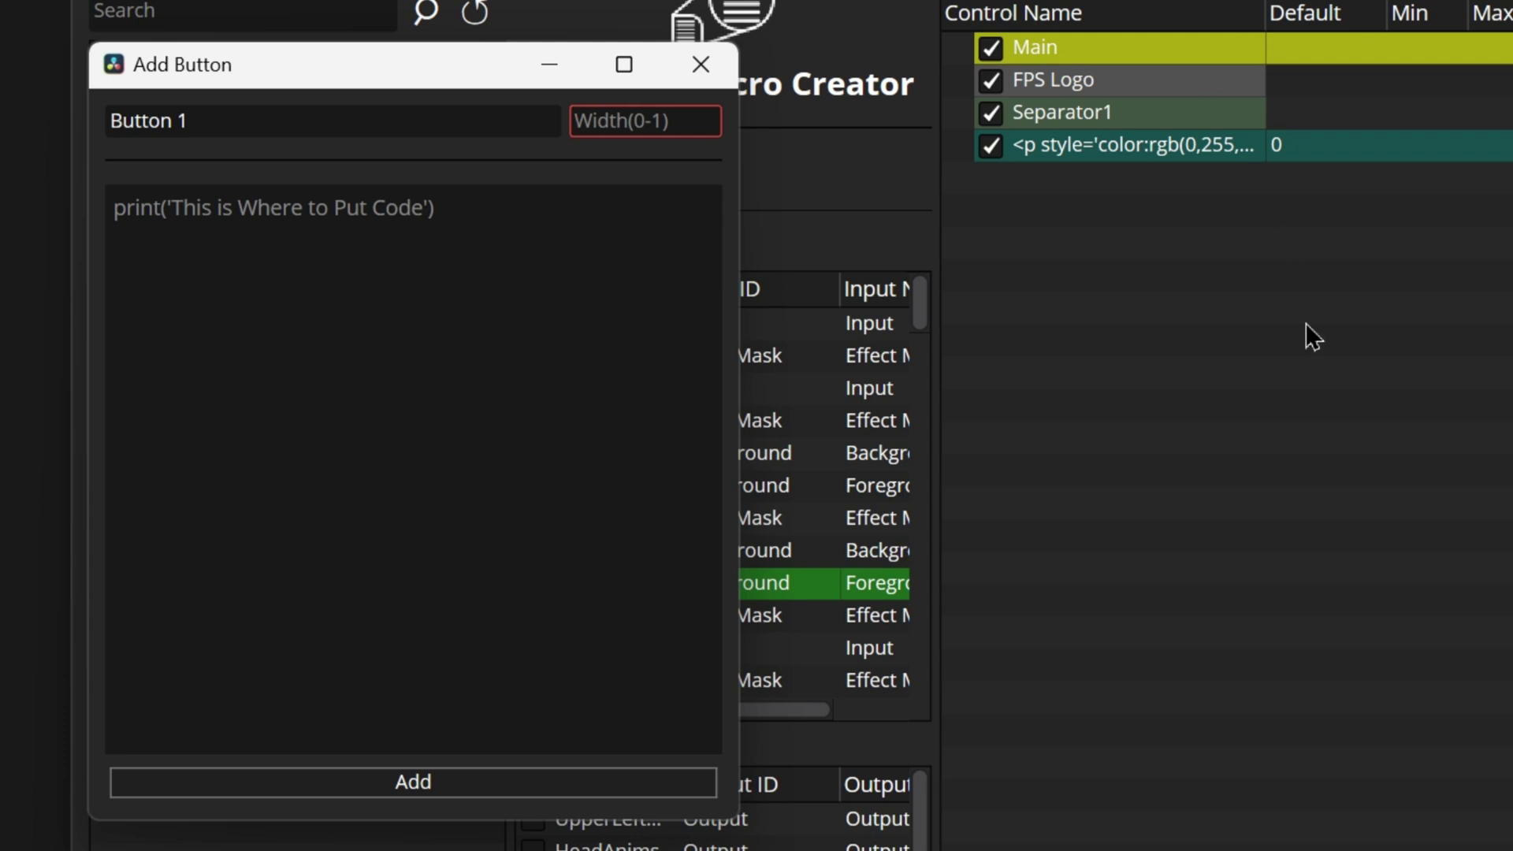
# Give the button the code print("BUTTON 1") and add it to the macro.
pyautogui.click(683, 361)
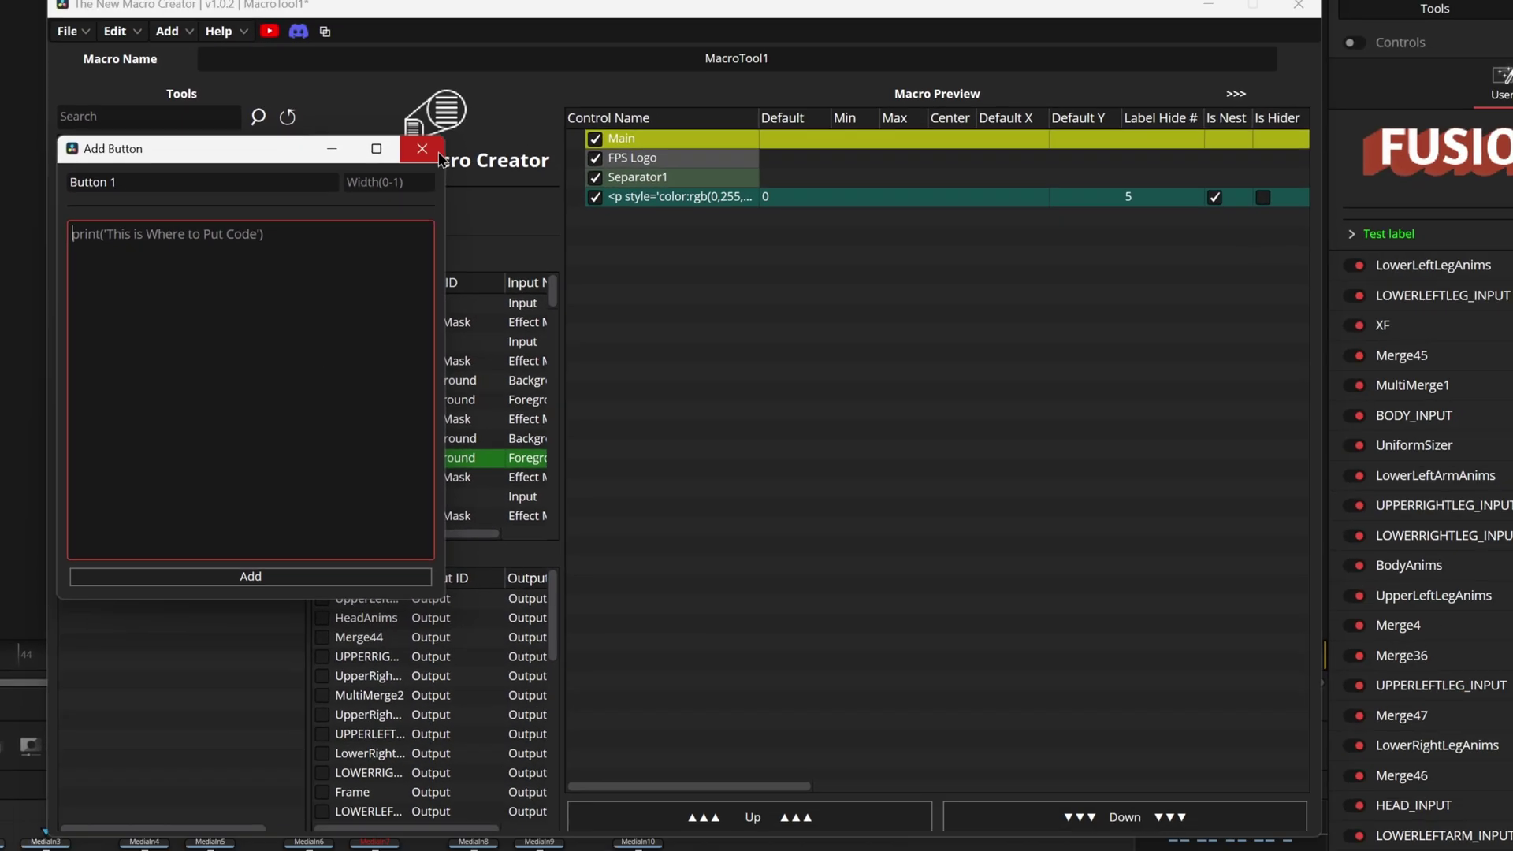
pyautogui.click(324, 16)
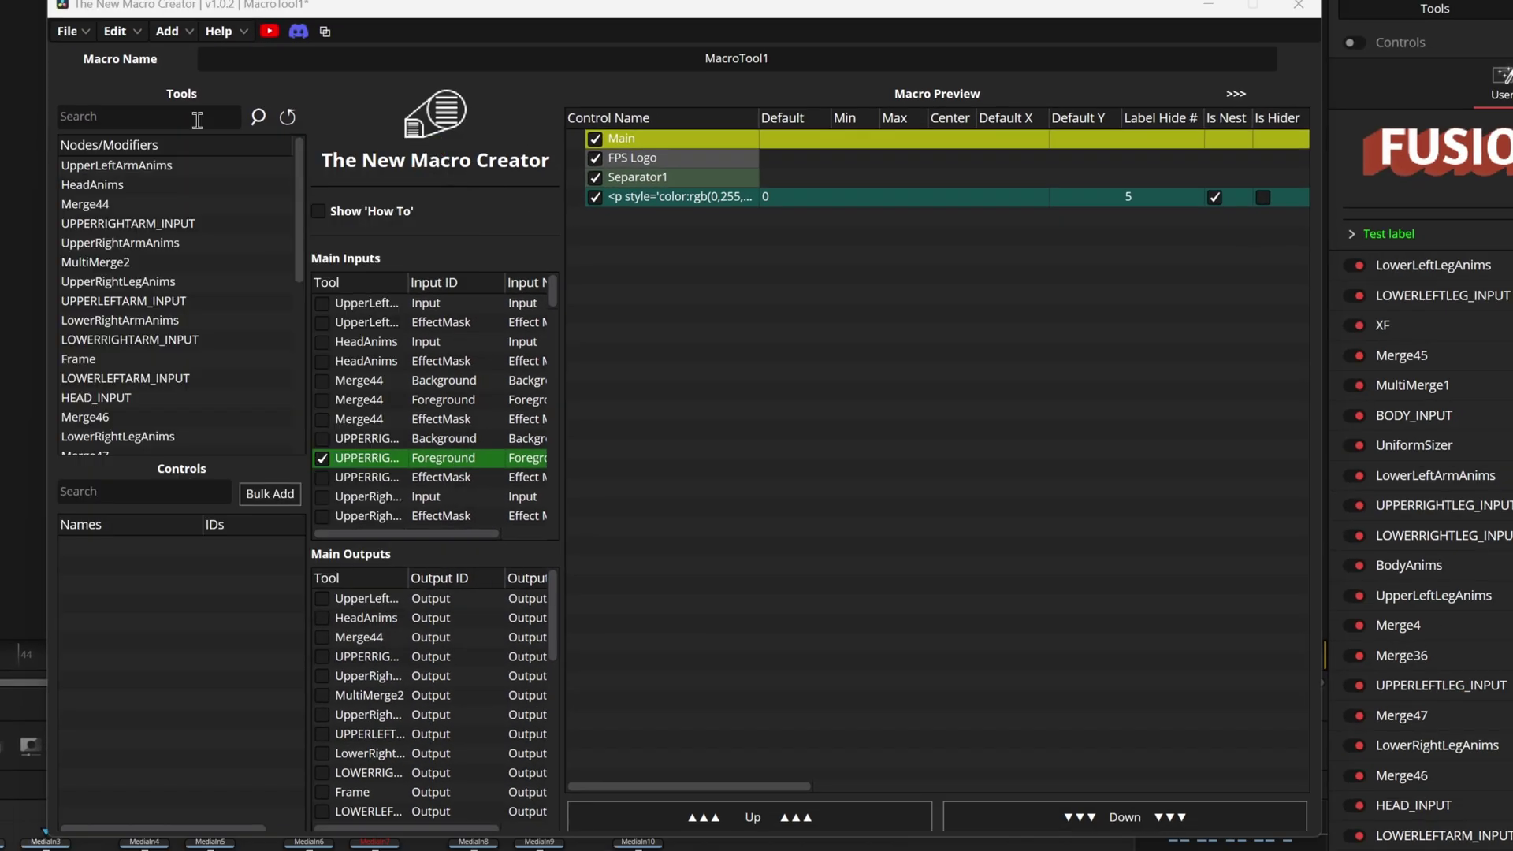
pyautogui.click(124, 37)
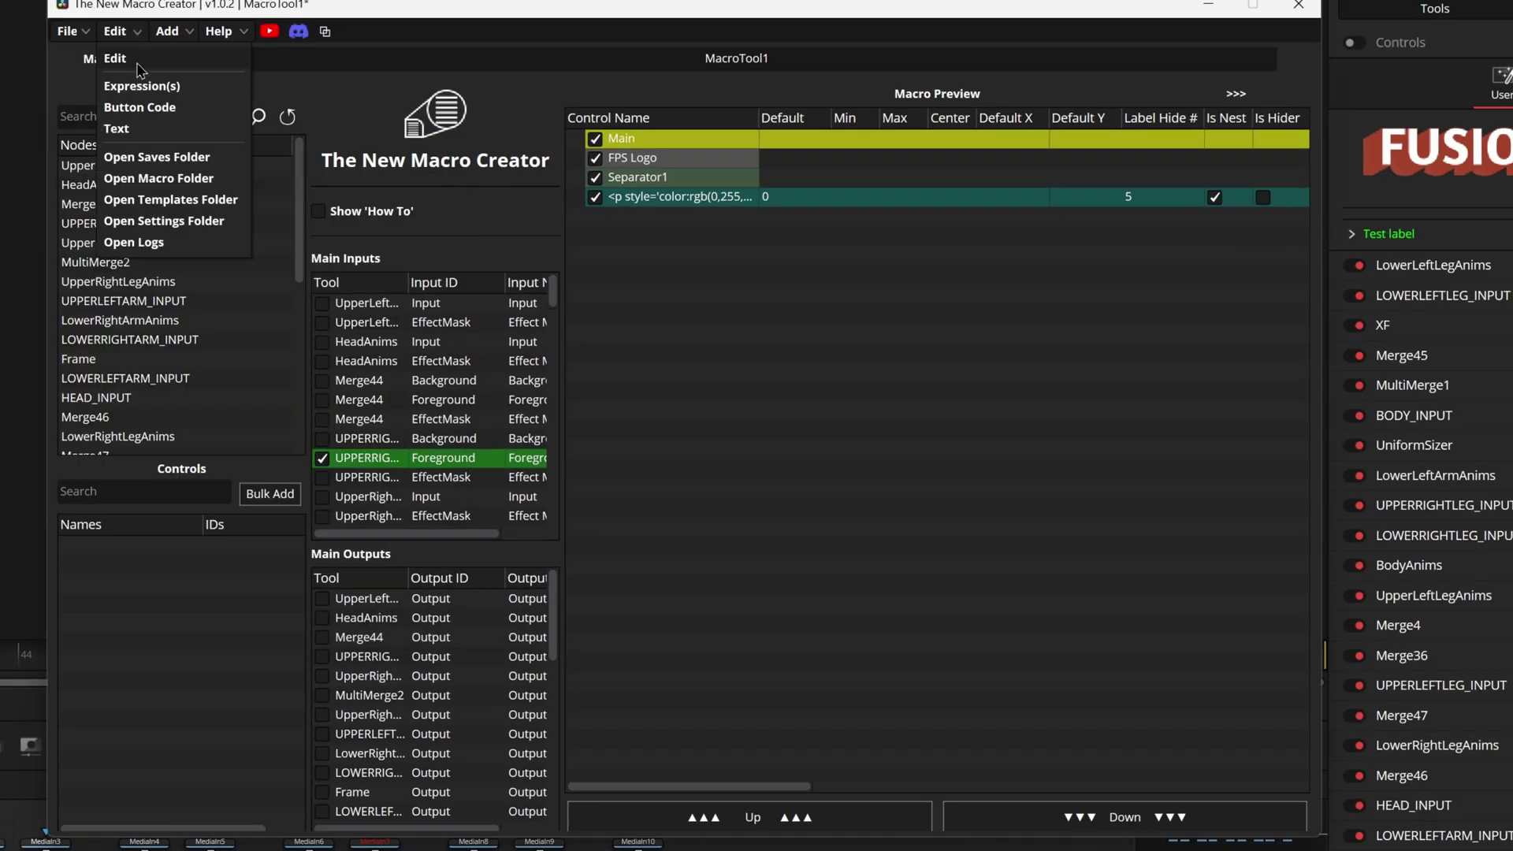
pyautogui.click(816, 364)
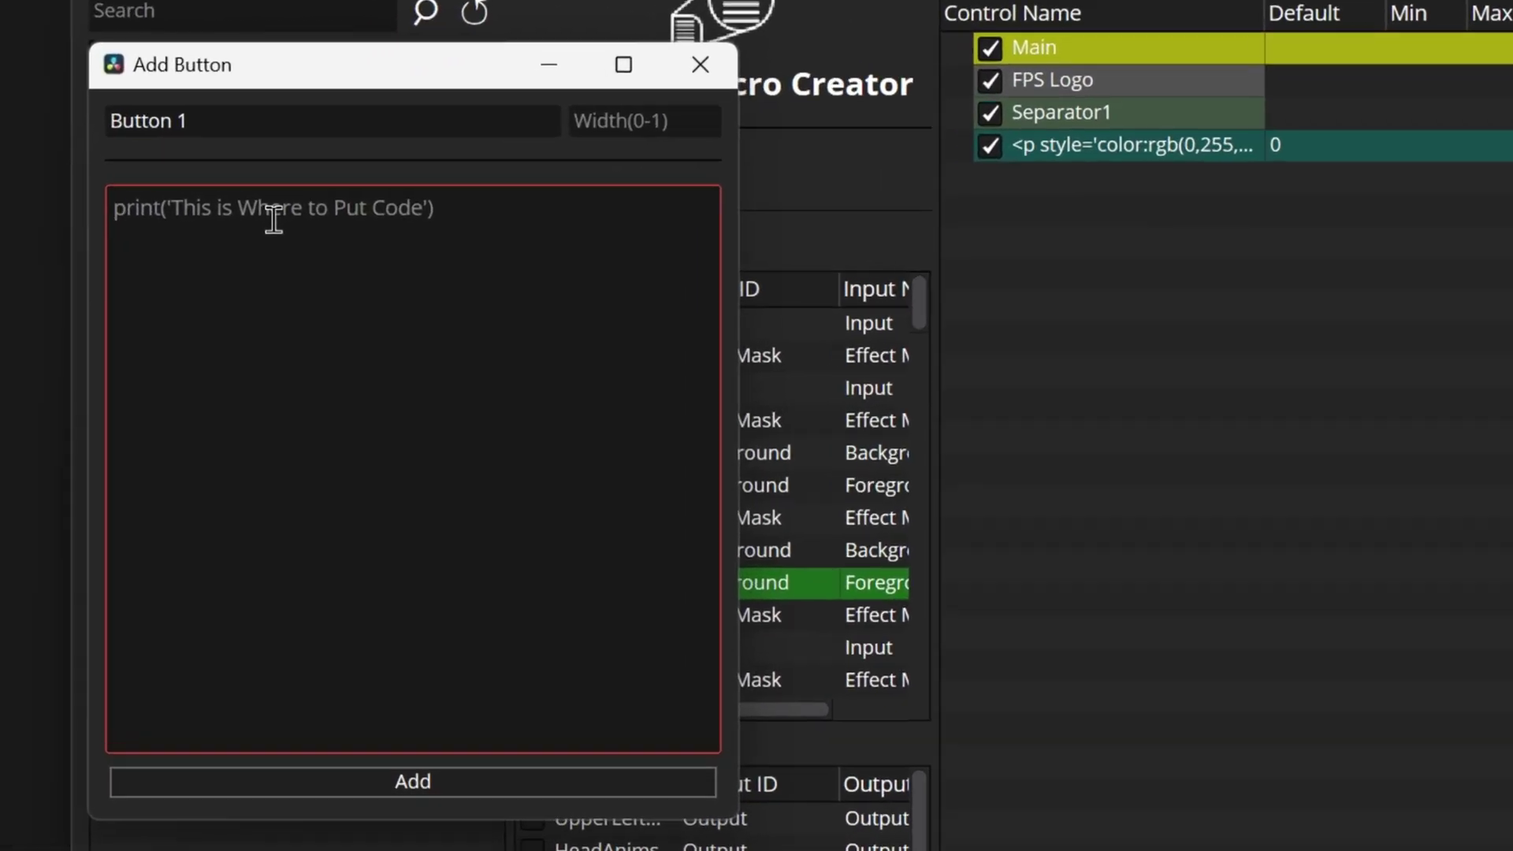
pyautogui.write('print("BUTT')
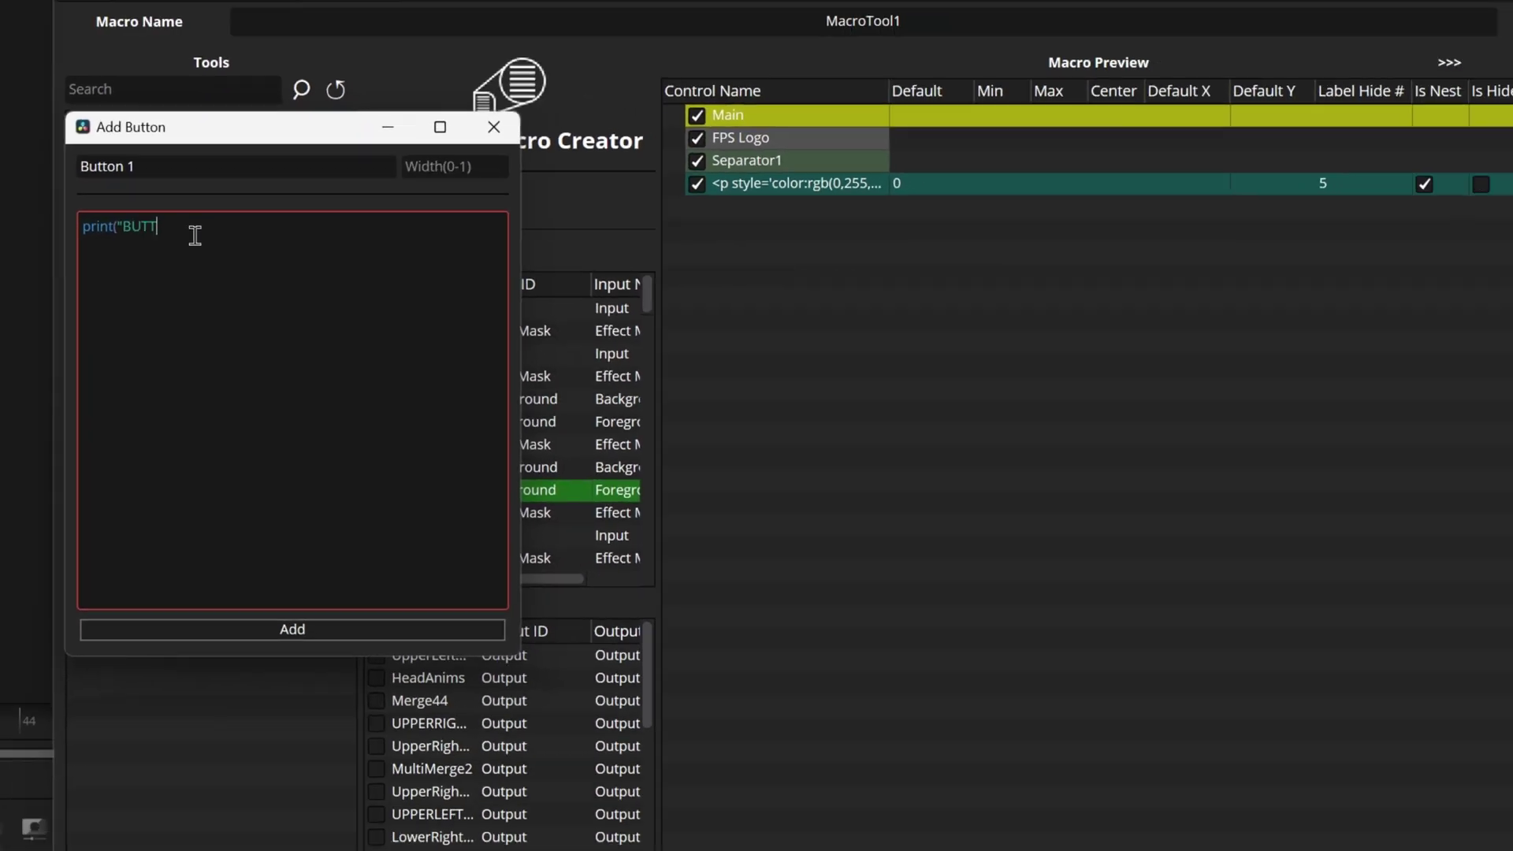
pyautogui.write('ON 1")')
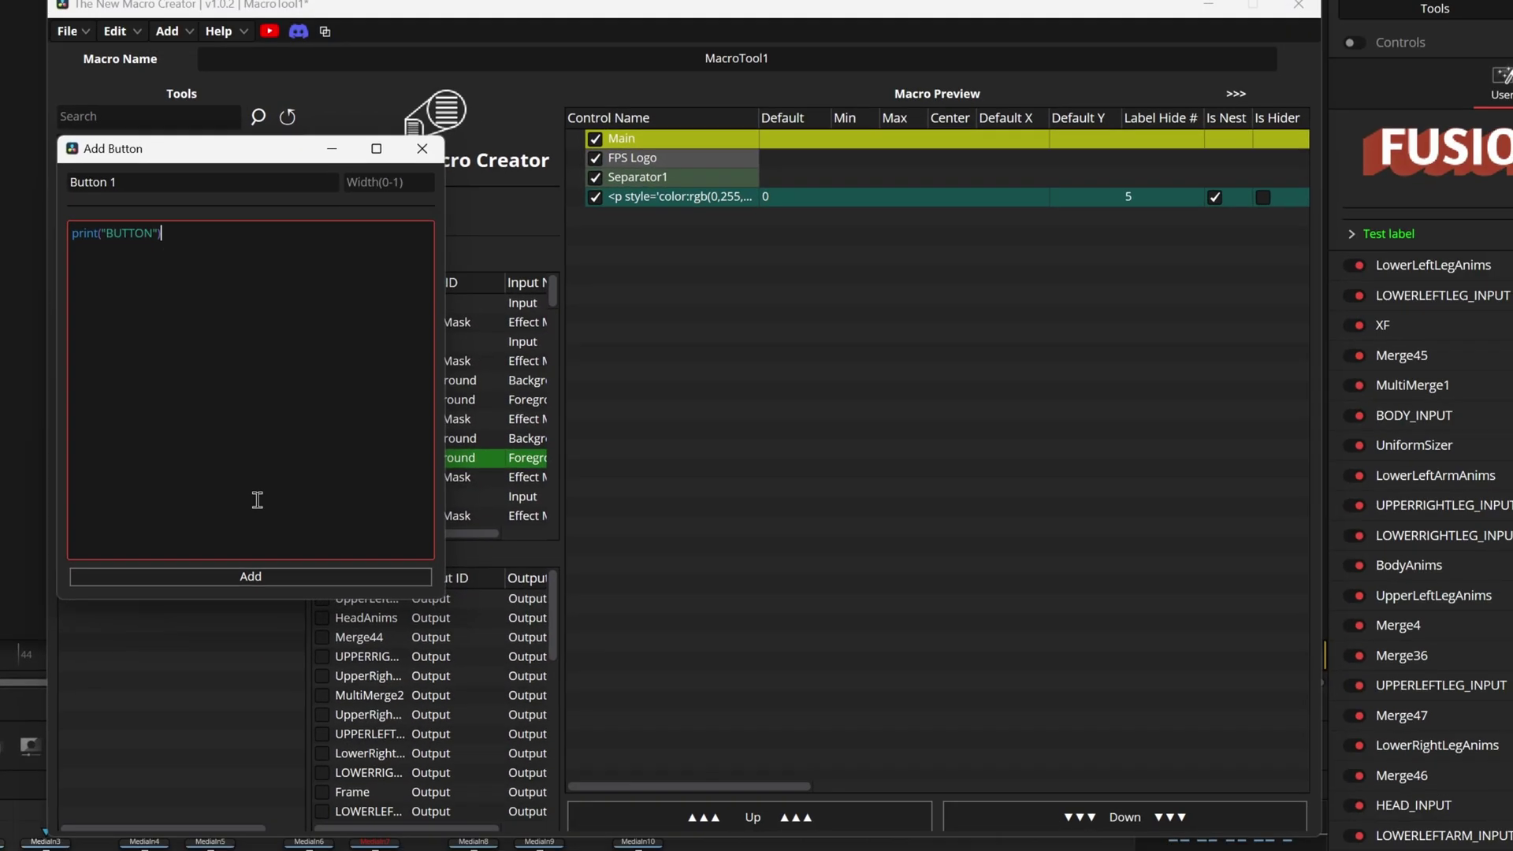
pyautogui.click(293, 629)
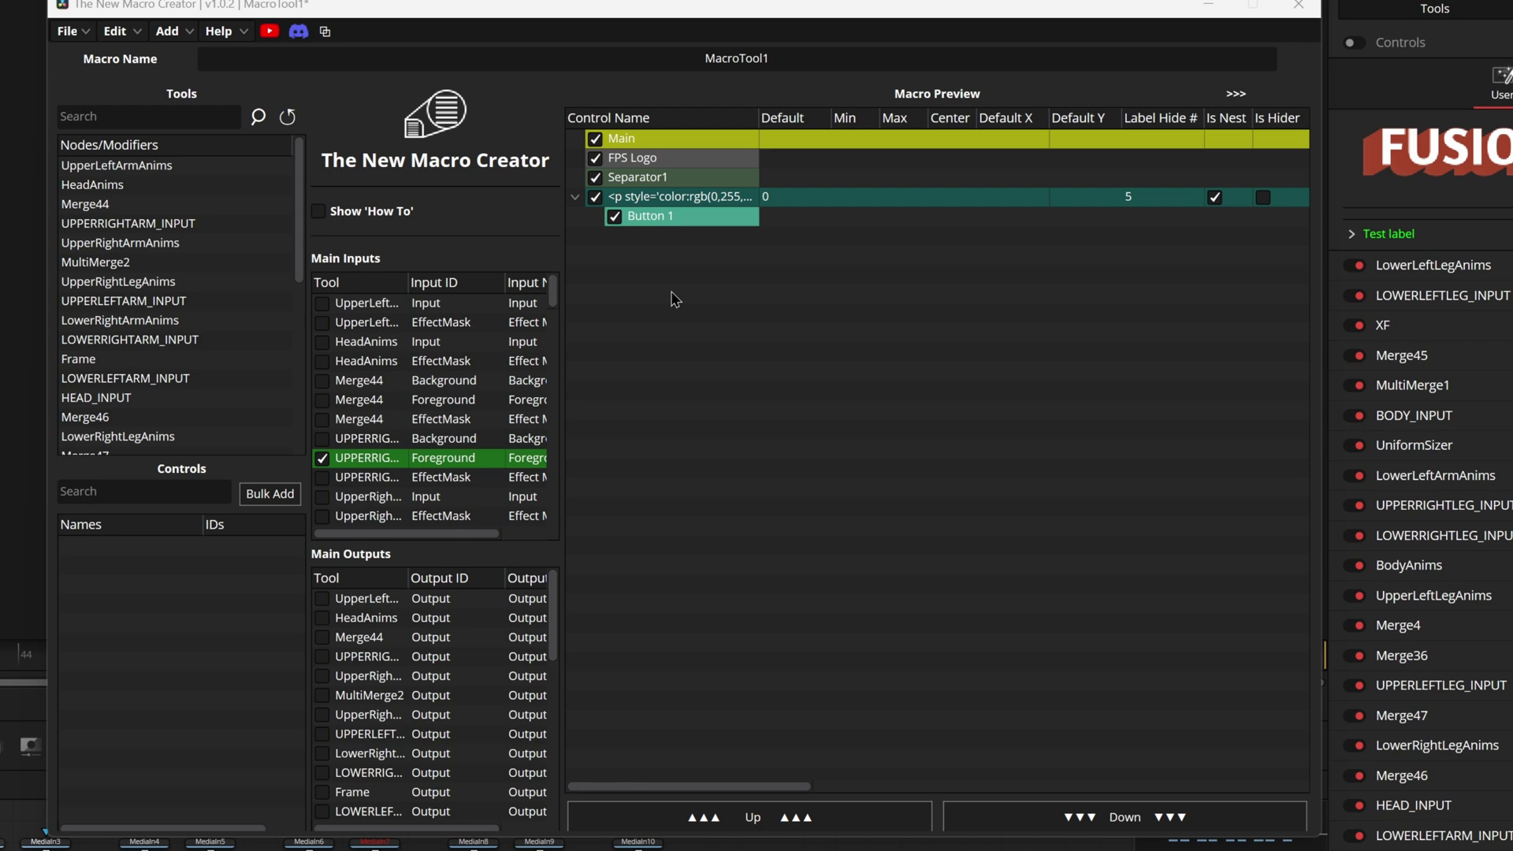
# Add a checkbox named 'Check 1' beneath Button 1.
pyautogui.click(167, 31)
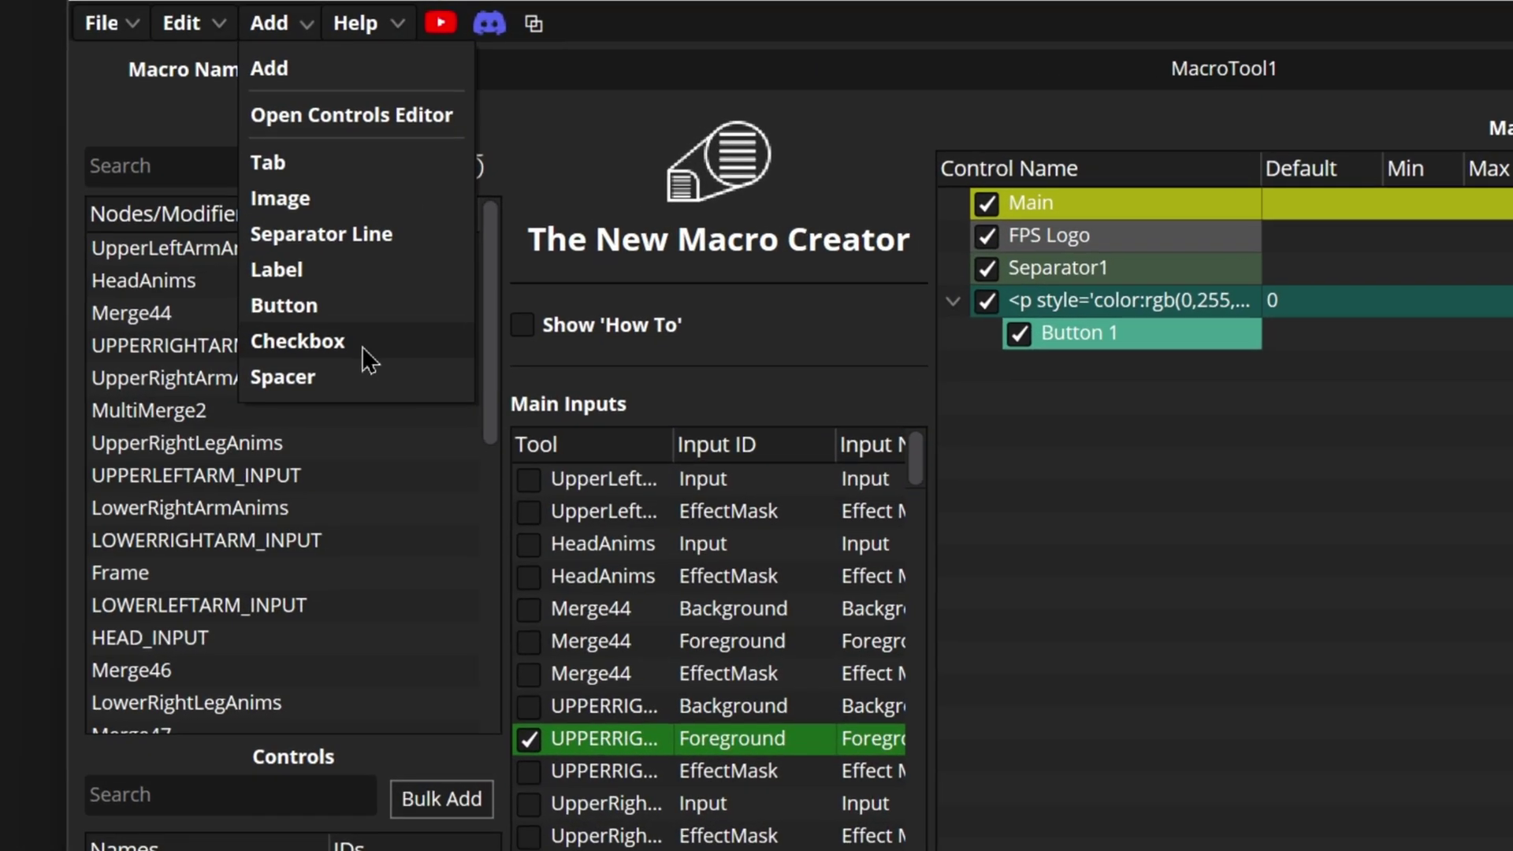
pyautogui.click(220, 216)
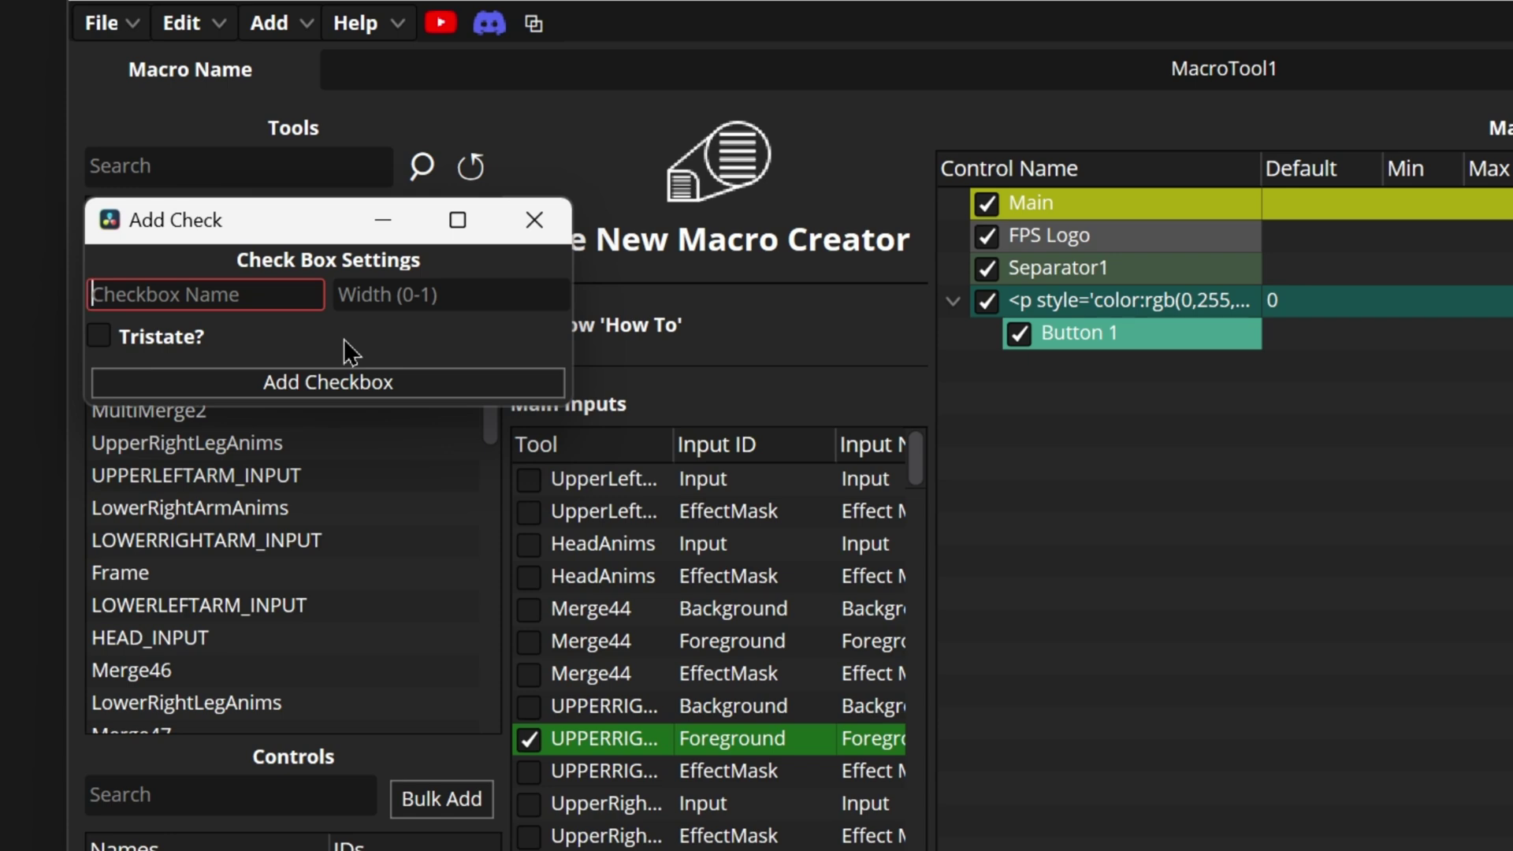
pyautogui.write('Check 1')
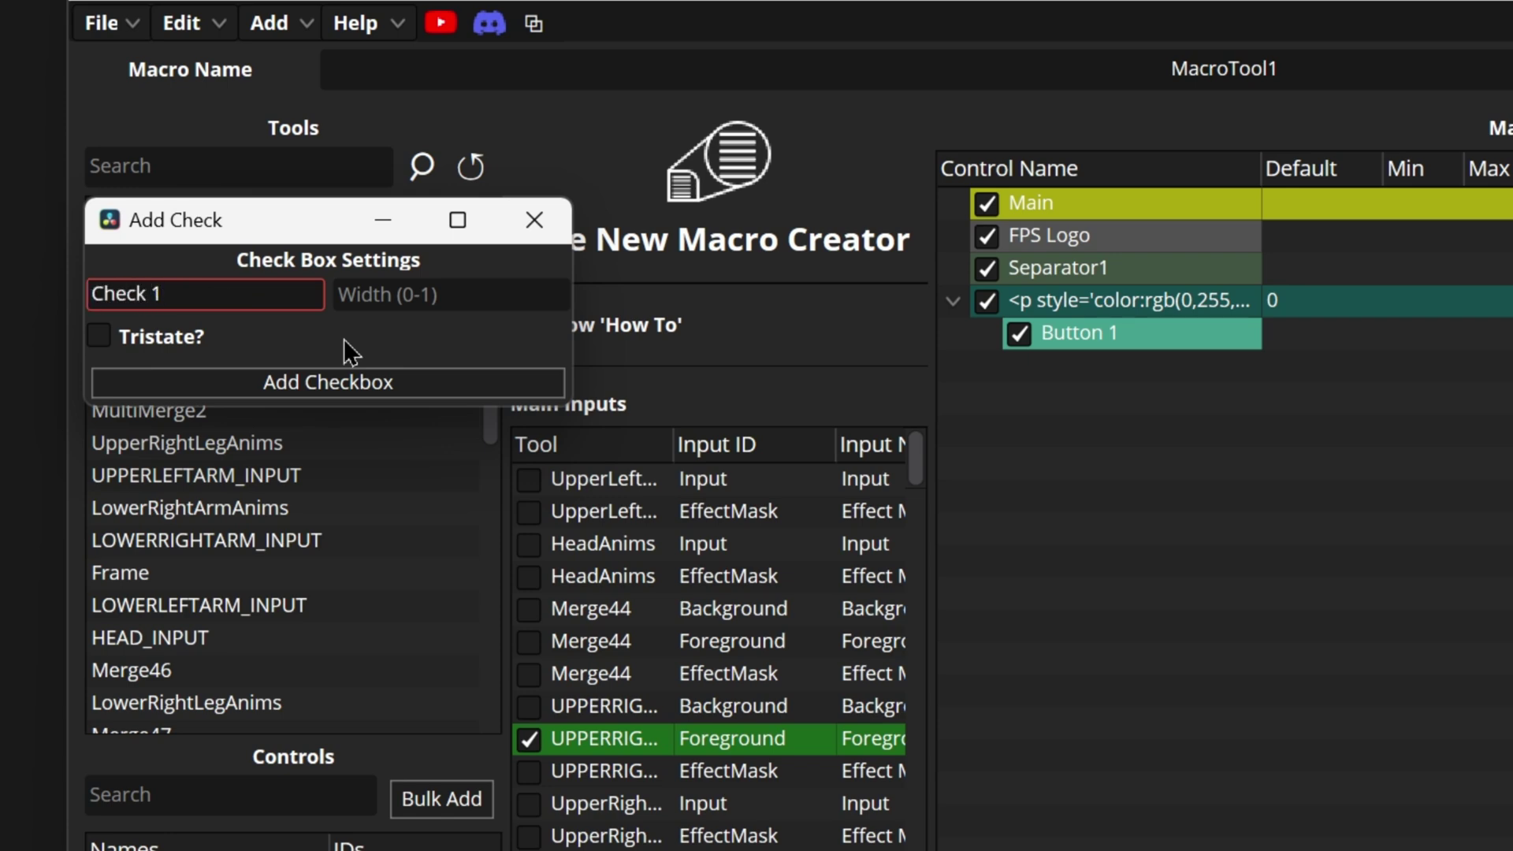
pyautogui.click(386, 302)
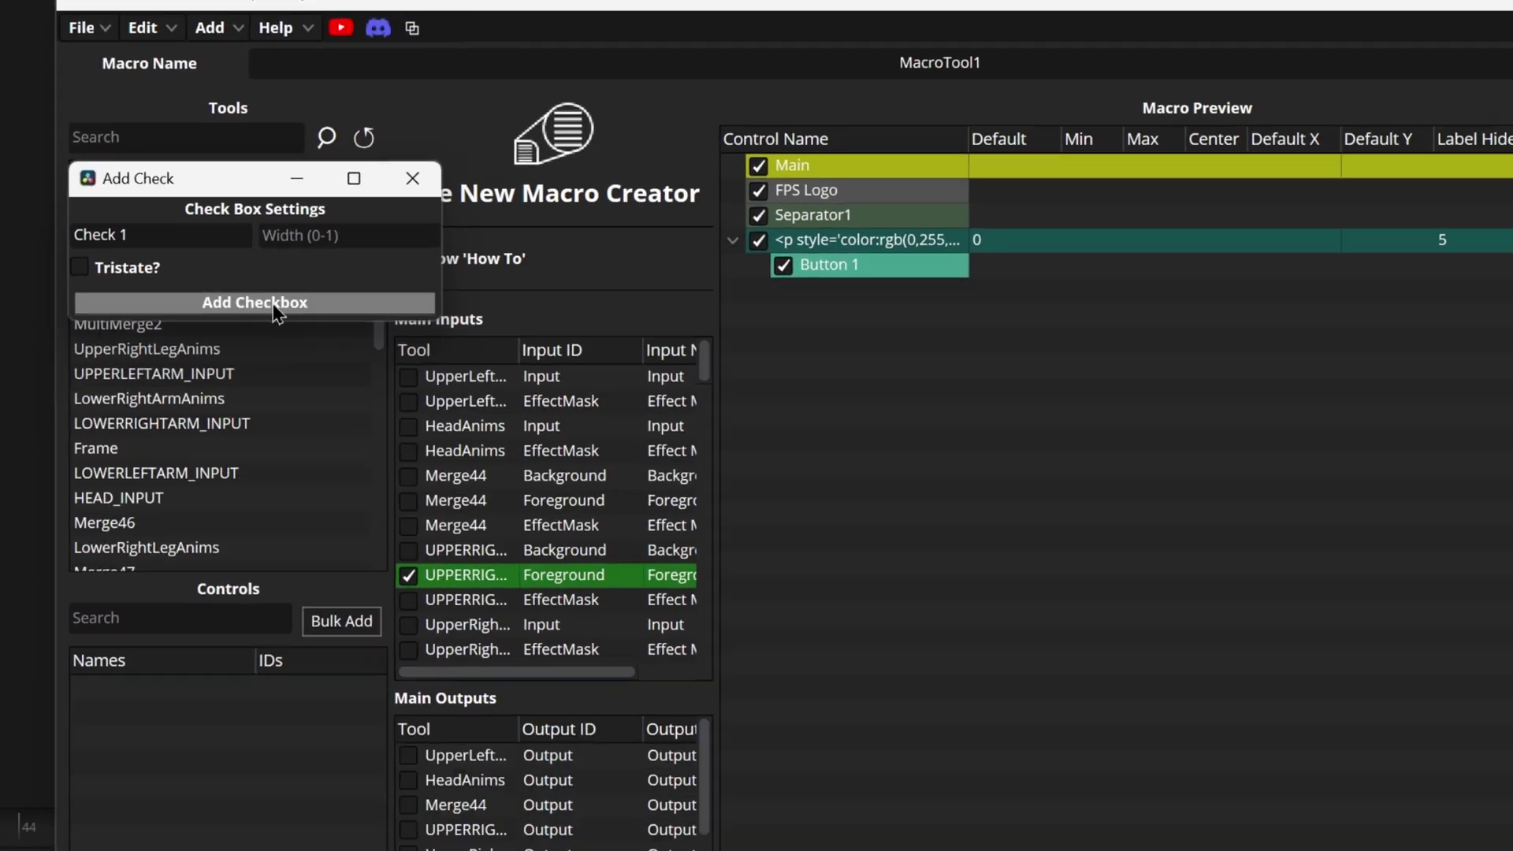
pyautogui.click(347, 383)
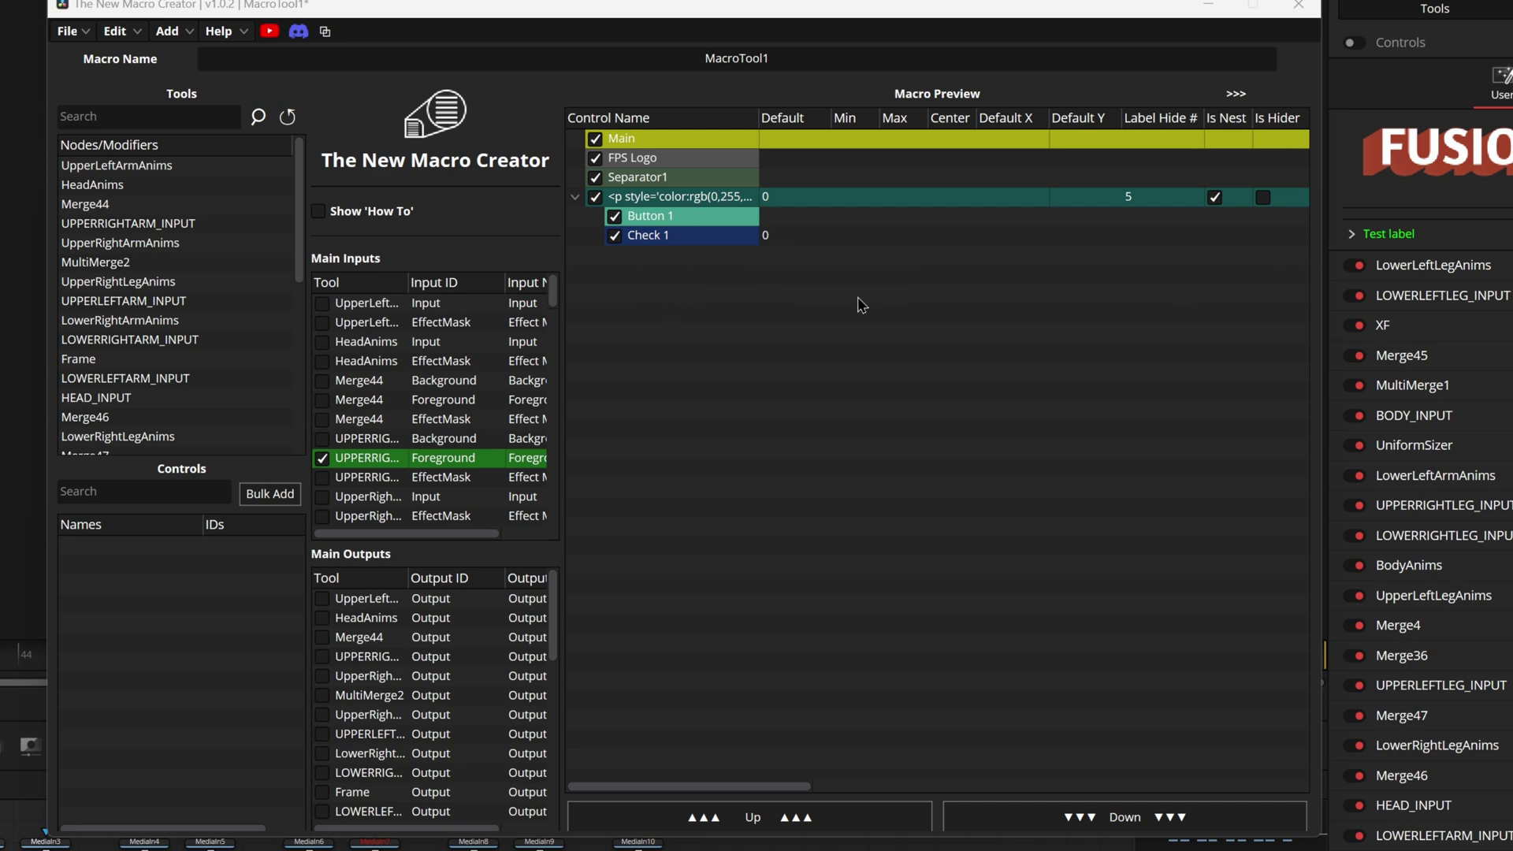
# Insert Spacer1 beneath Check 1 in the green label's nest from the Add list.
pyautogui.click(167, 31)
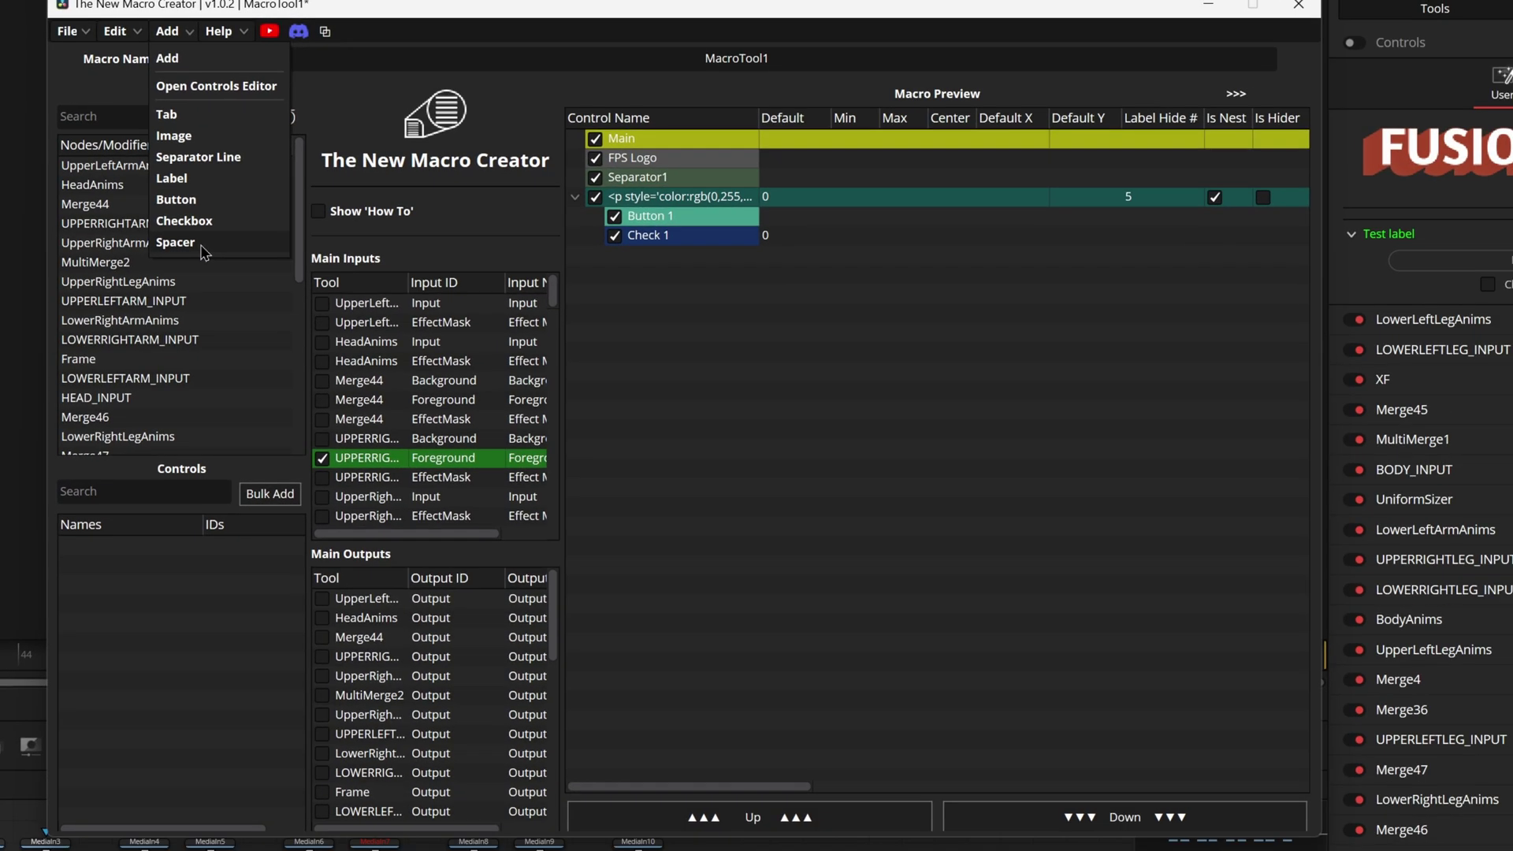
pyautogui.click(175, 242)
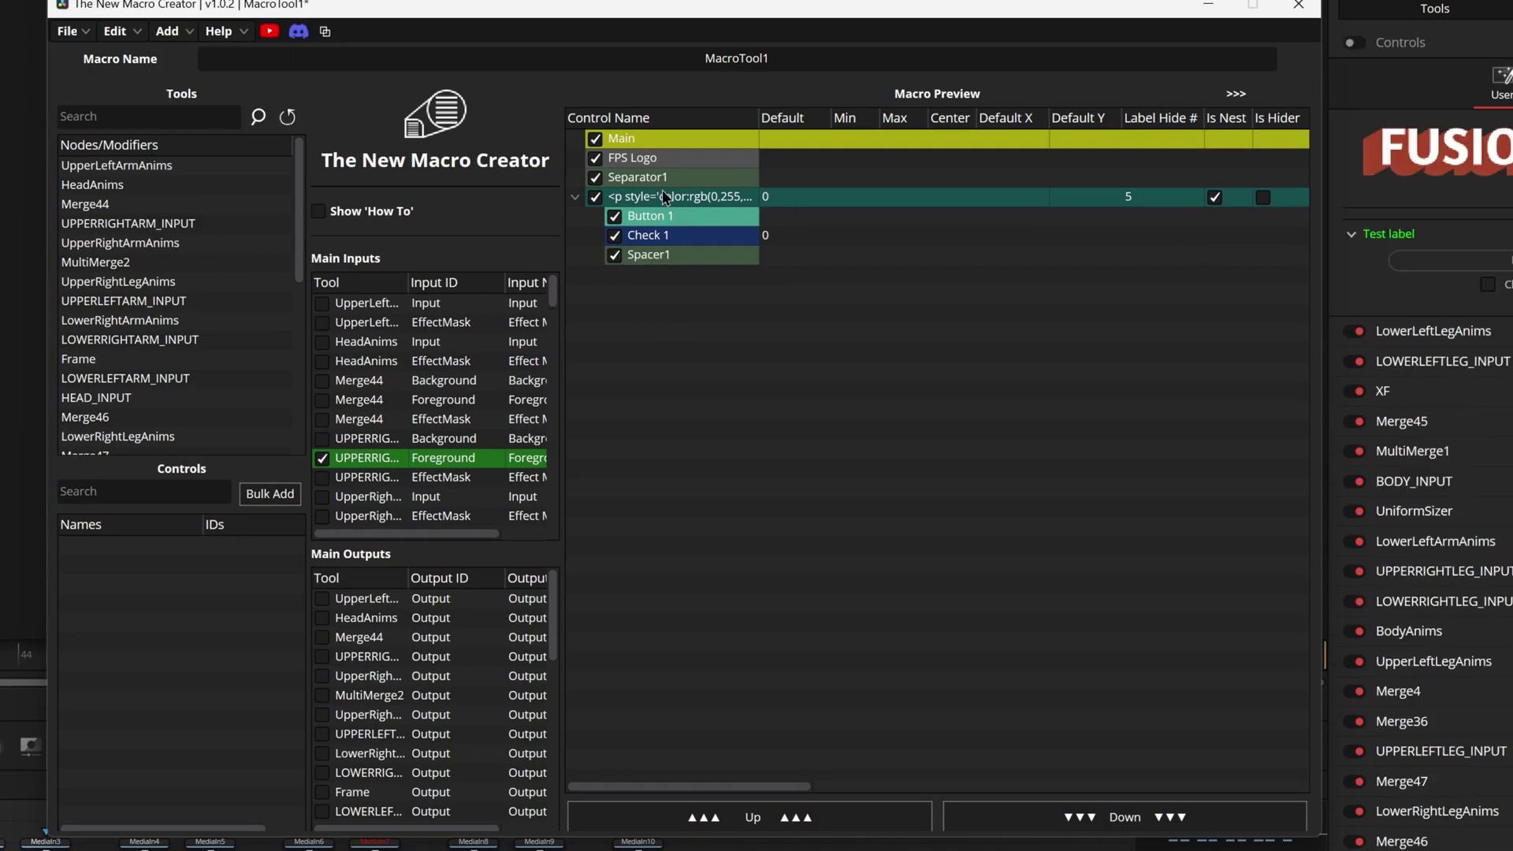